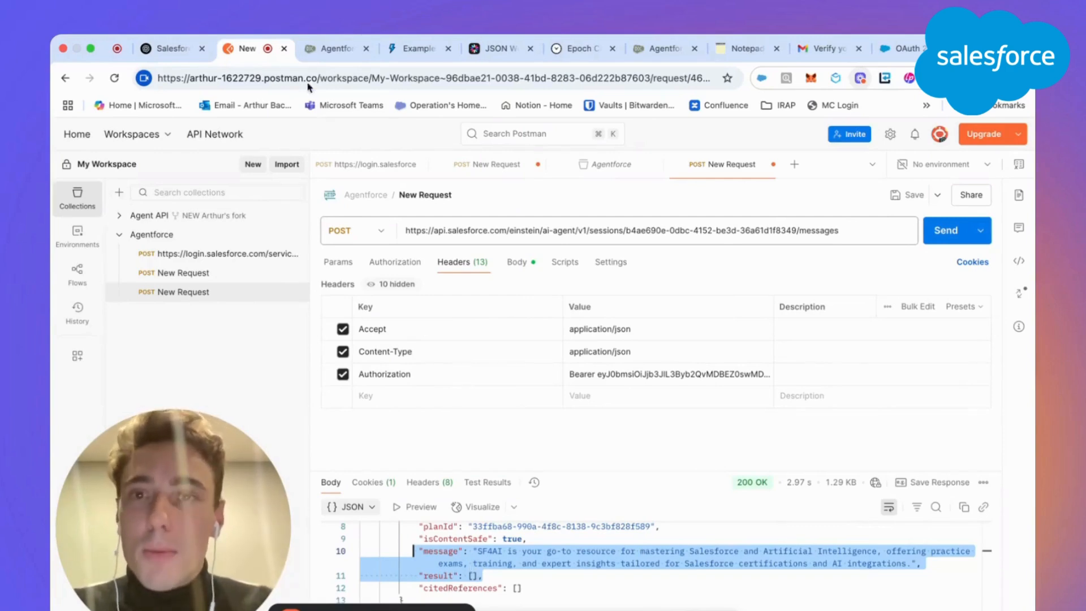
Highlight the agent's message text in the JSON response and compare it with the reply in Agentforce Builder's conversation preview.
click(475, 574)
drag(473, 551, 522, 588)
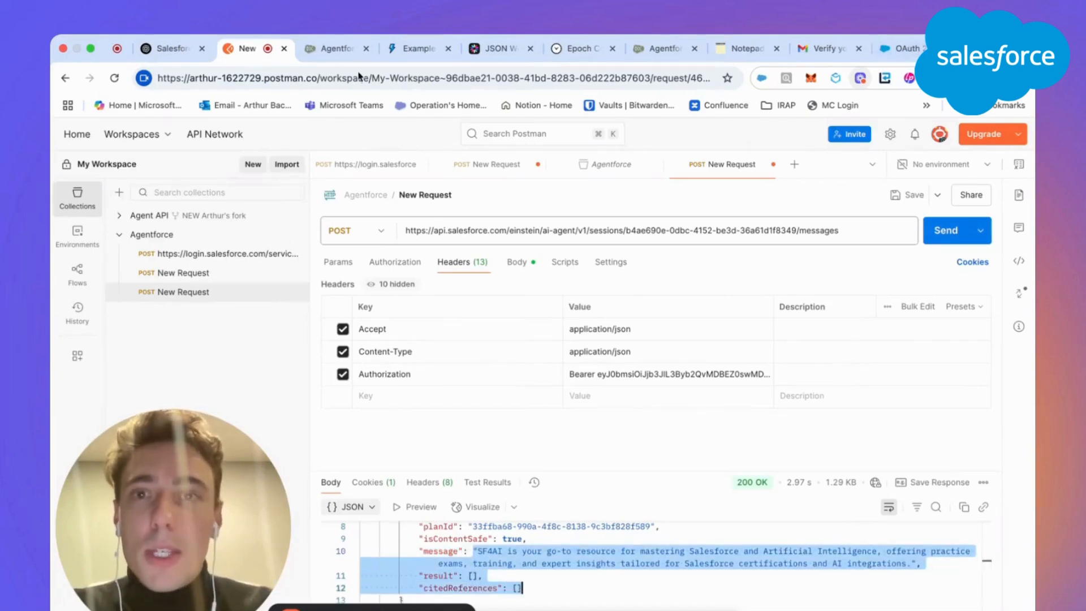
key(ctrl+Tab)
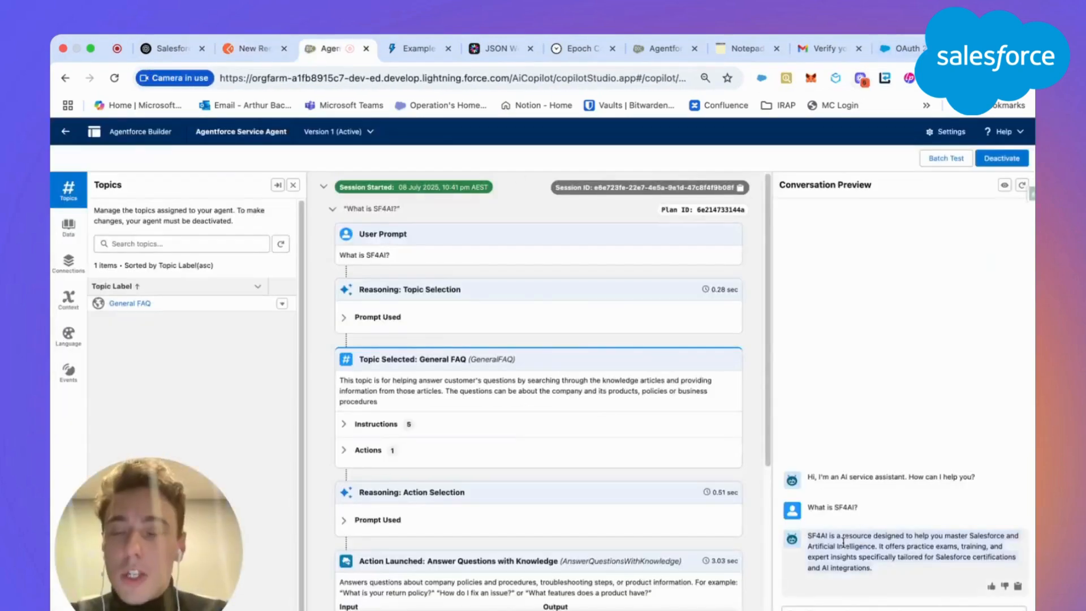
click(247, 52)
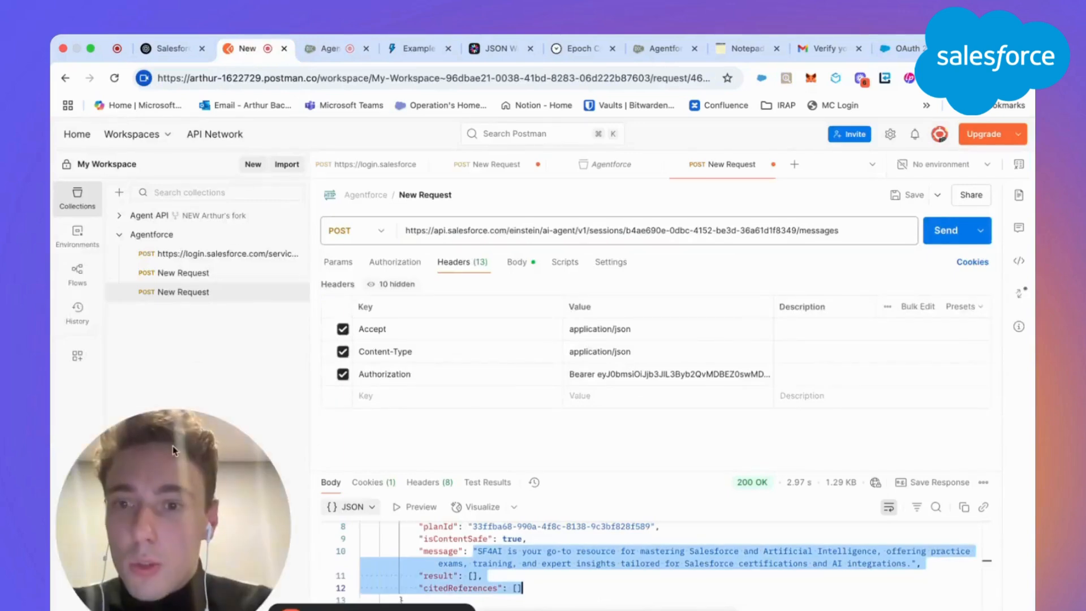
drag(174, 451, 412, 431)
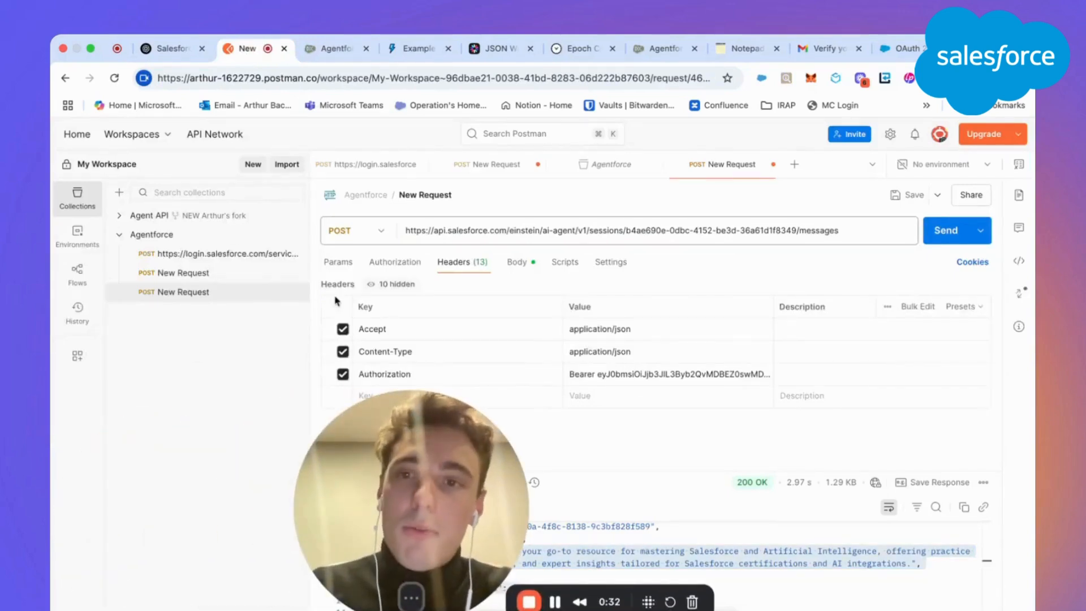
Open the login.salesforce.com/services/oauth2/token request in the Agentforce collection and examine the access_token in its response.
click(195, 236)
click(163, 254)
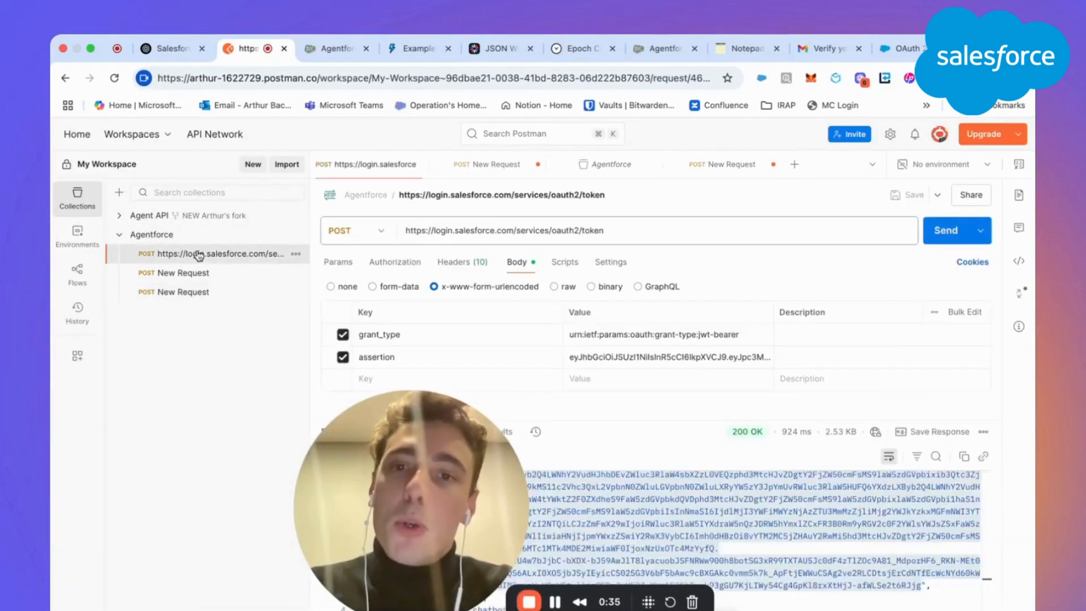
drag(460, 482, 192, 488)
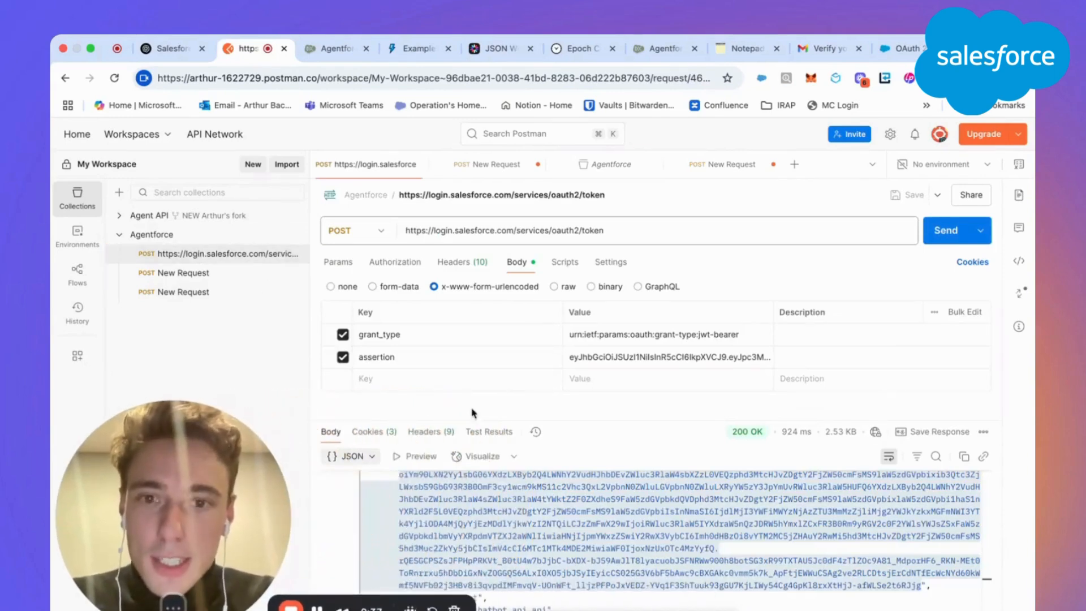
scroll(546, 505, up, 3)
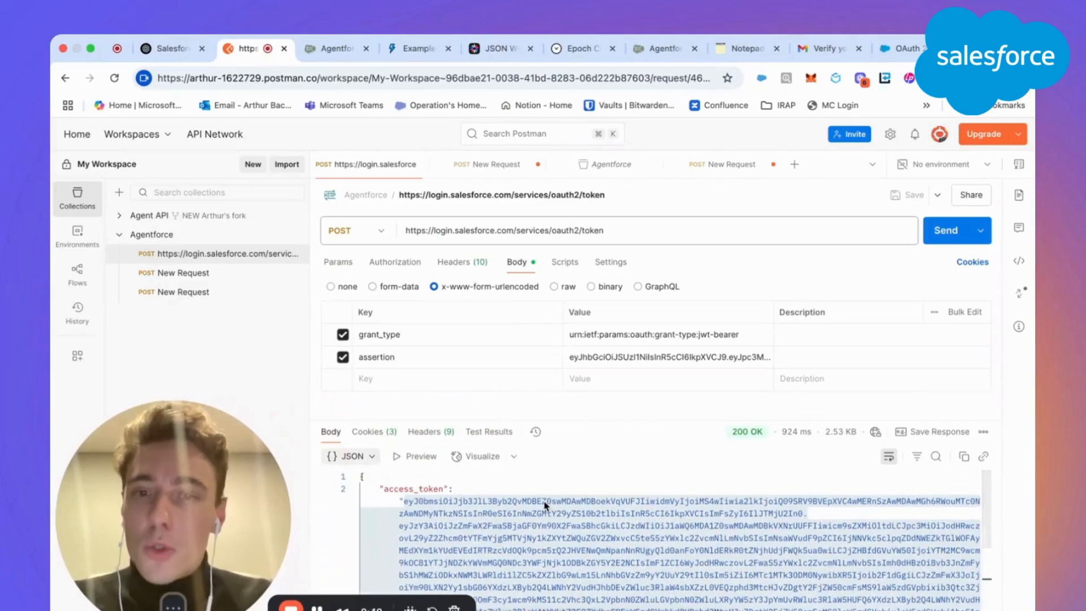
scroll(546, 505, down, 1)
scroll(546, 505, up, 1)
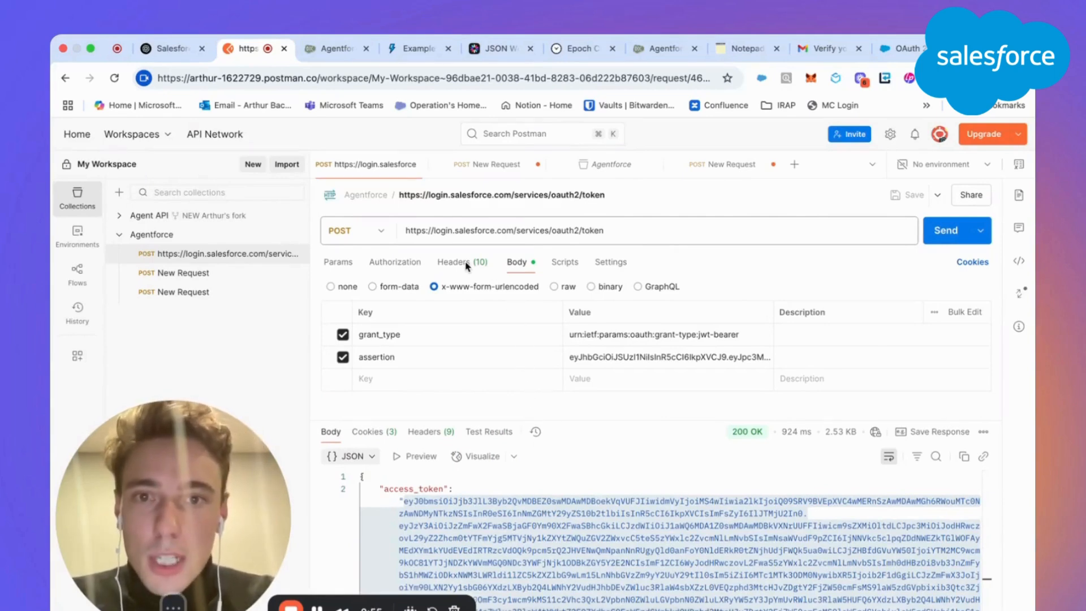
Examine the token request's URL and the value of its grant_type body parameter.
click(416, 229)
key(super+a)
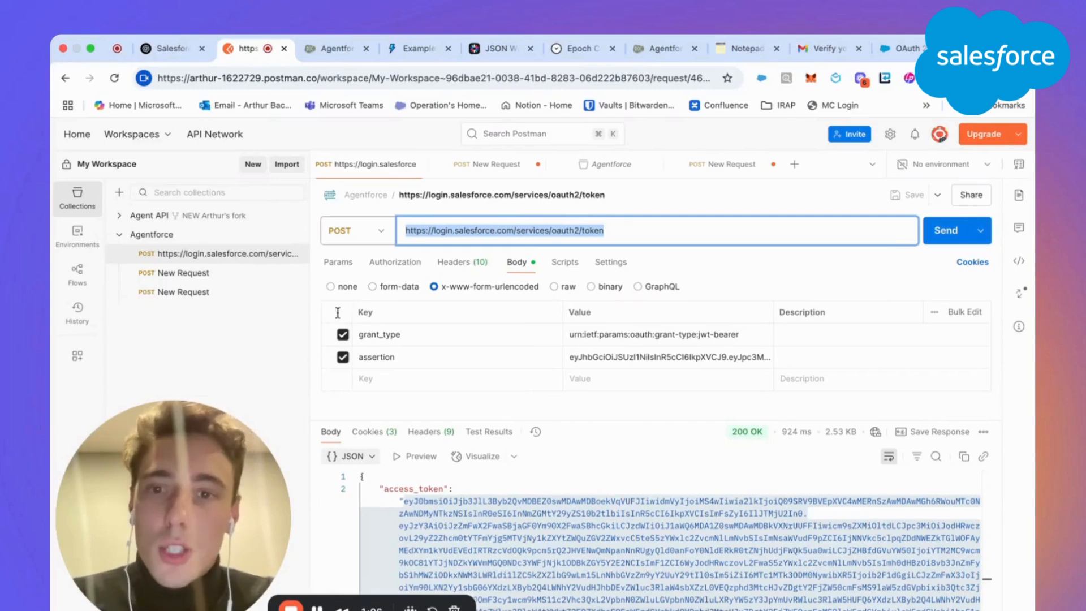
click(573, 337)
key(super+a)
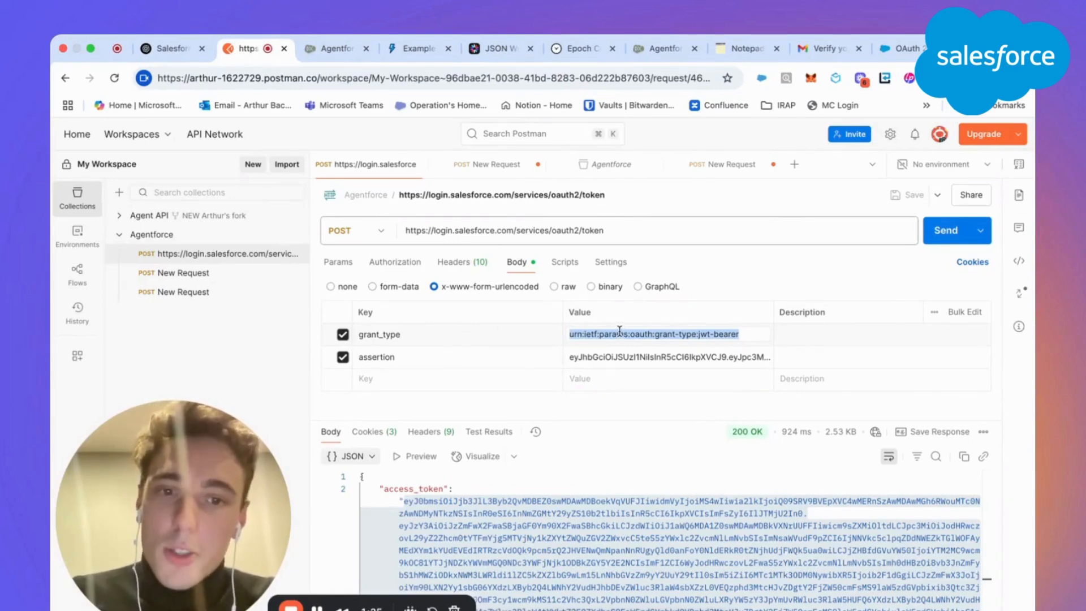
Expand and examine the full value of the assertion body parameter.
click(491, 361)
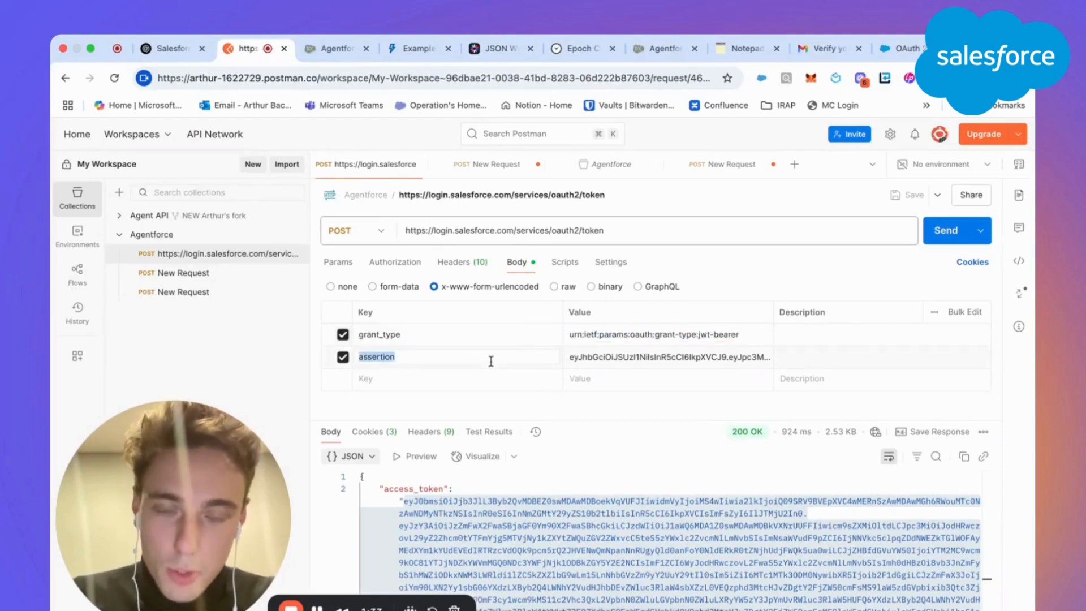
triple_click(594, 357)
scroll(594, 356, down, 5)
scroll(593, 359, up, 5)
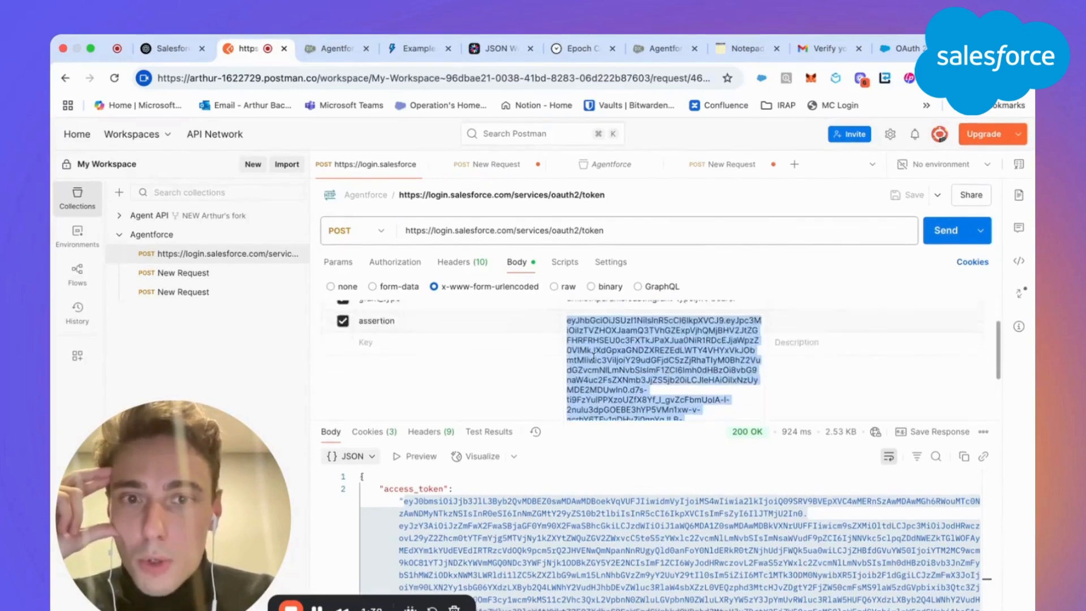
click(482, 408)
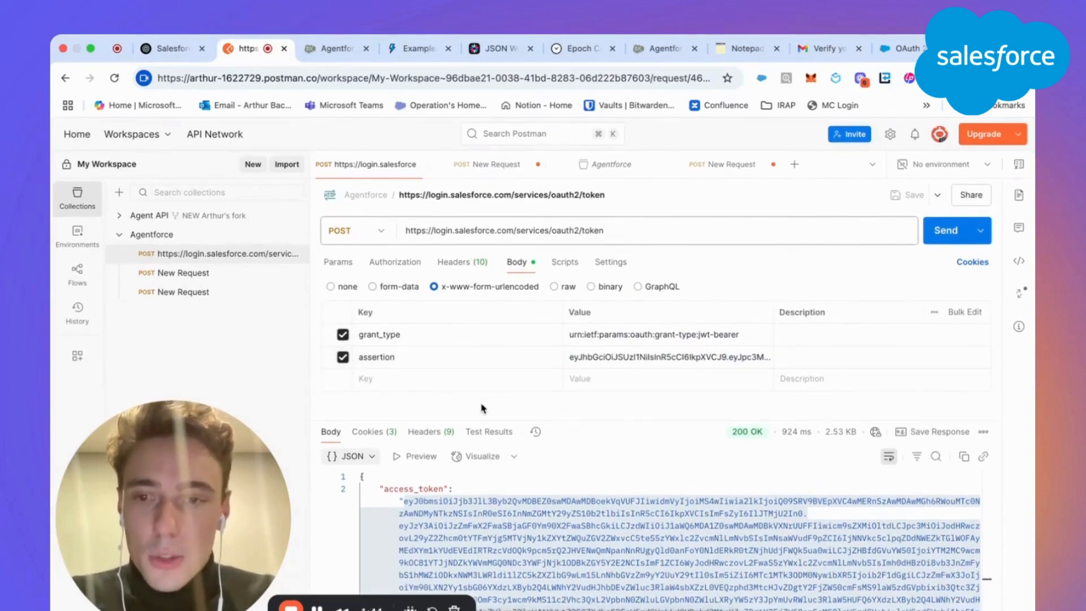
Switch to the server.key file in TextEdit and view the RSA private key, closing any line-selection dialog.
key(ctrl+Left)
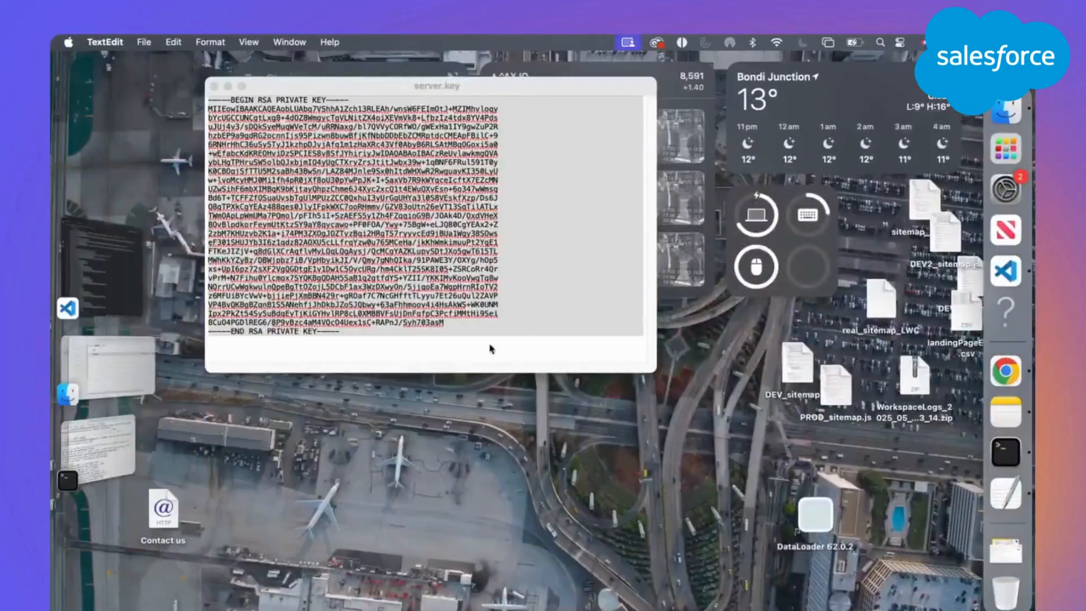
click(513, 314)
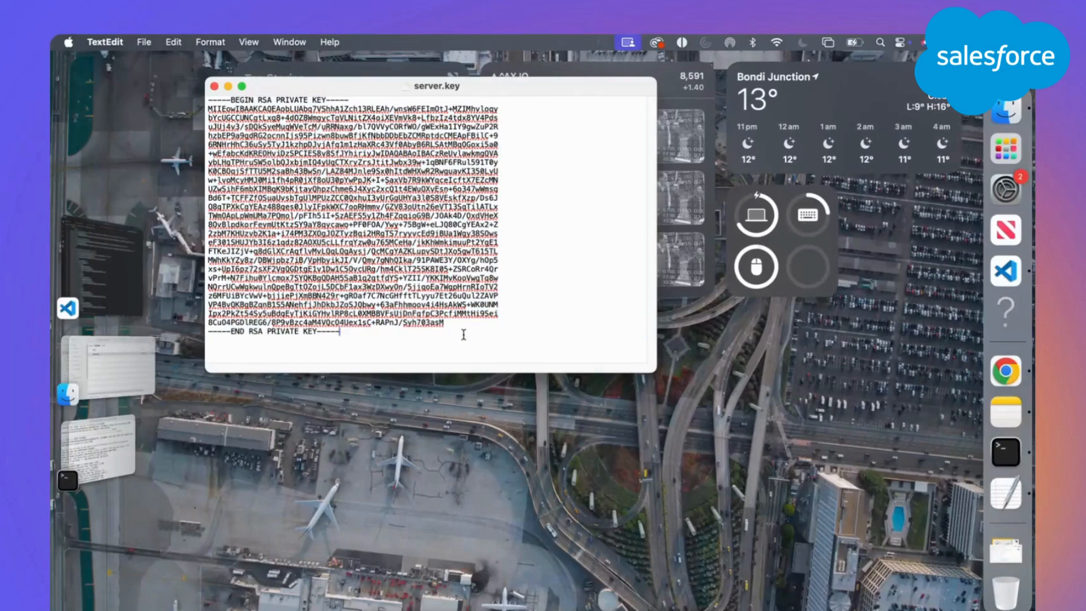
key(super+l)
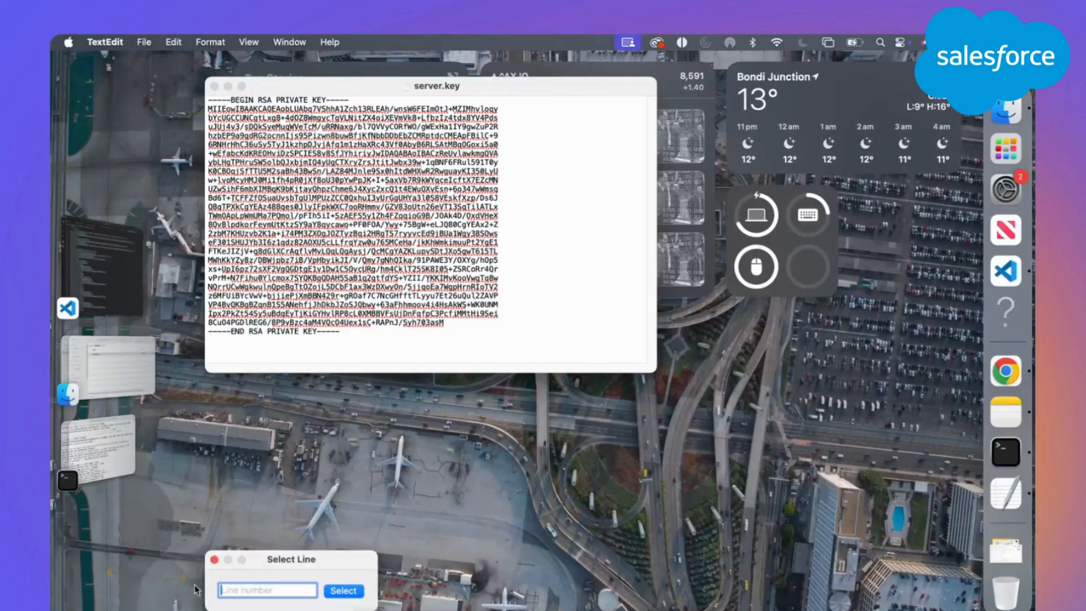
click(214, 560)
Open a new Terminal window.
right_click(1006, 452)
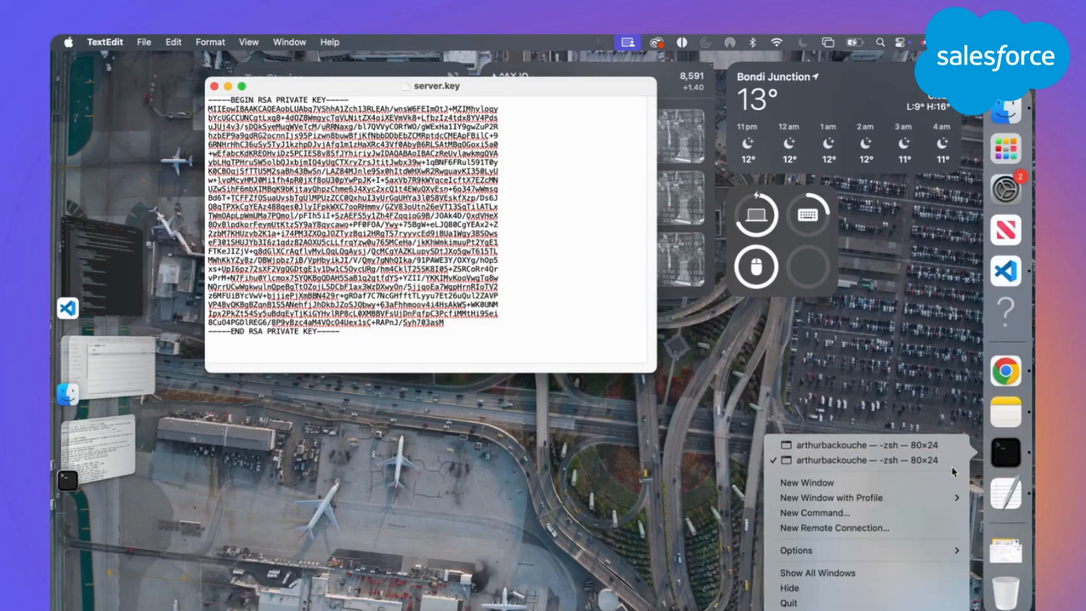
click(932, 484)
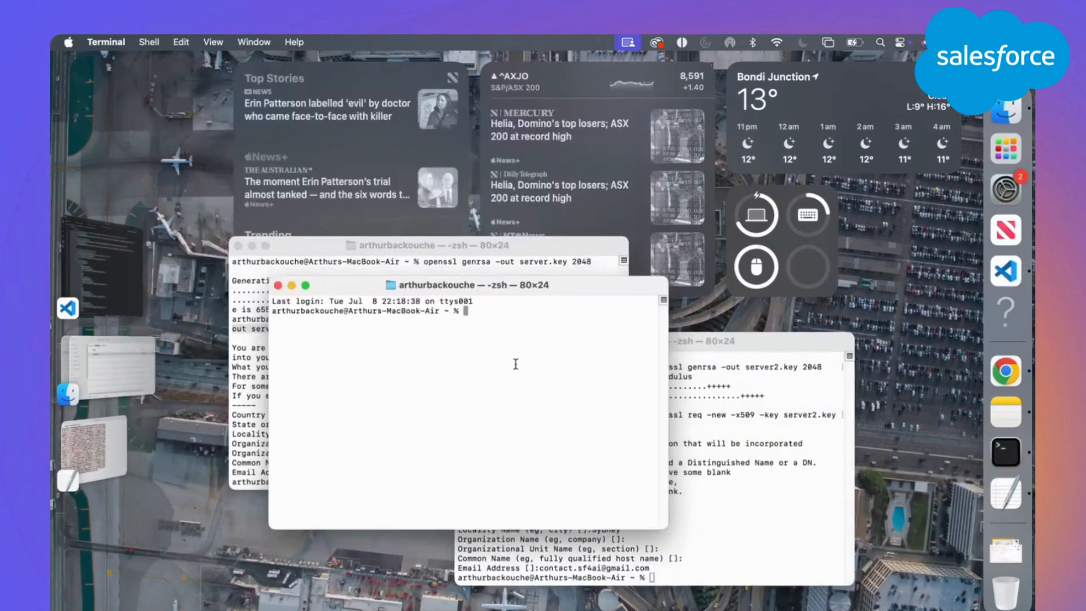
key(Up)
key(Down)
Copy the openssl genrsa command from the earlier Terminal window and run it in the new one as "openssl genrsa -out server3.key 2048".
click(511, 247)
scroll(502, 292, up, 1)
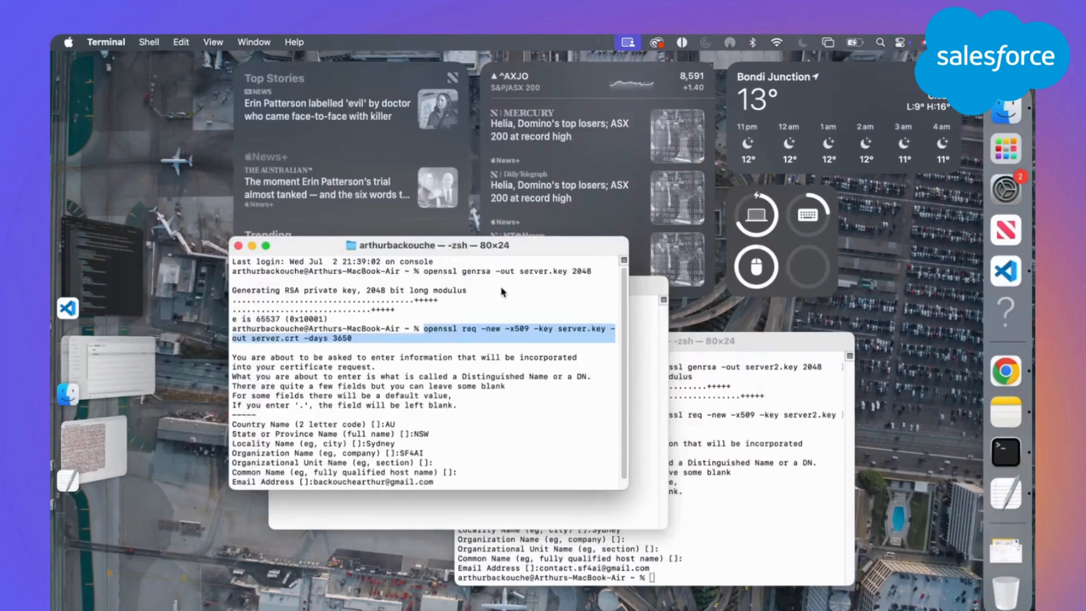
click(491, 316)
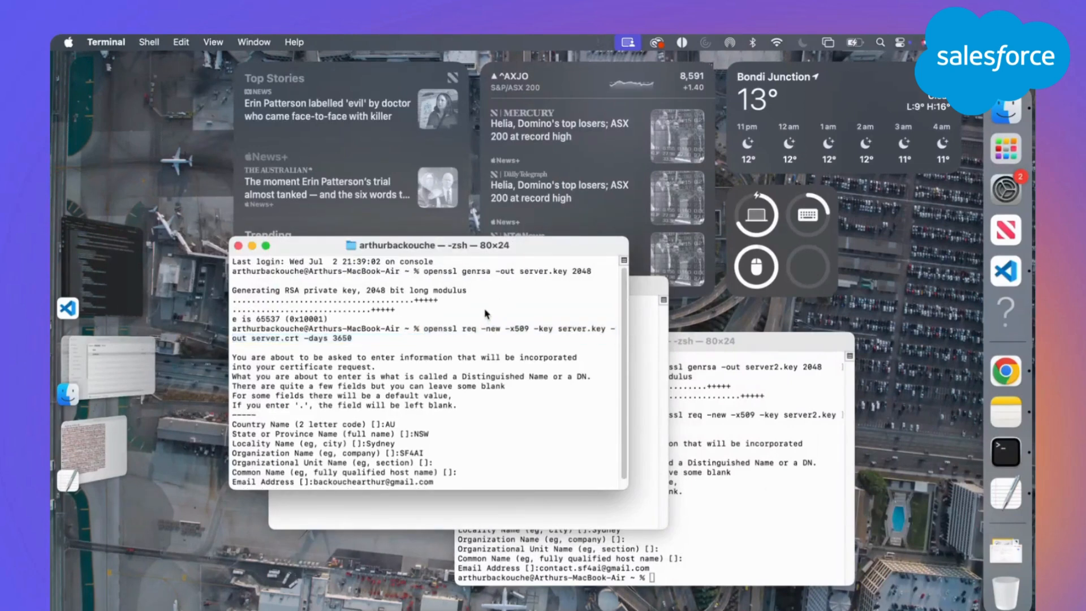
drag(440, 275, 594, 277)
key(super+c)
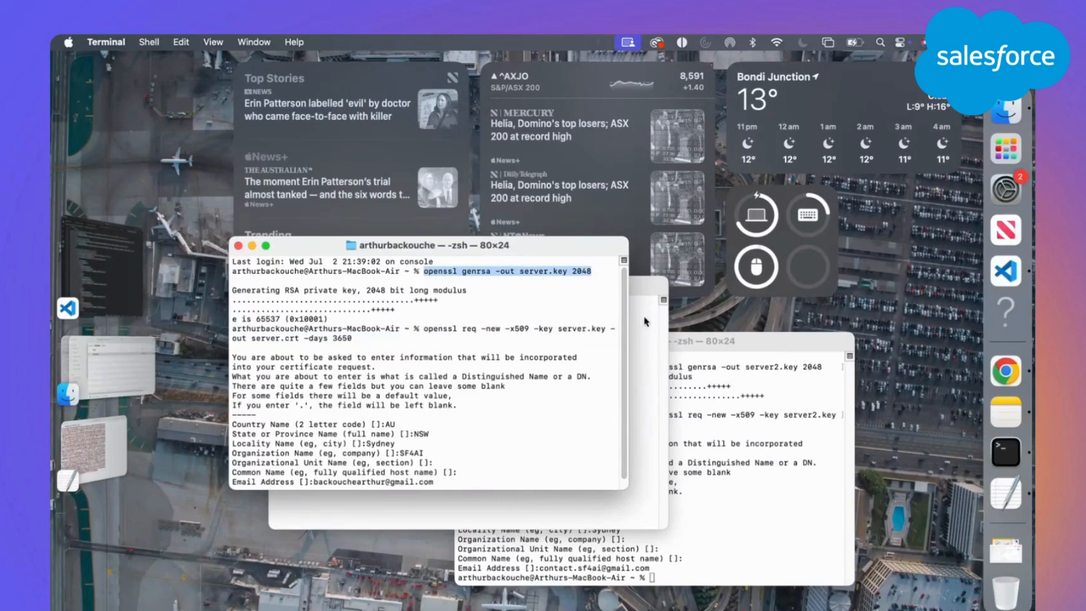
click(661, 357)
key(super+v)
key(Left)
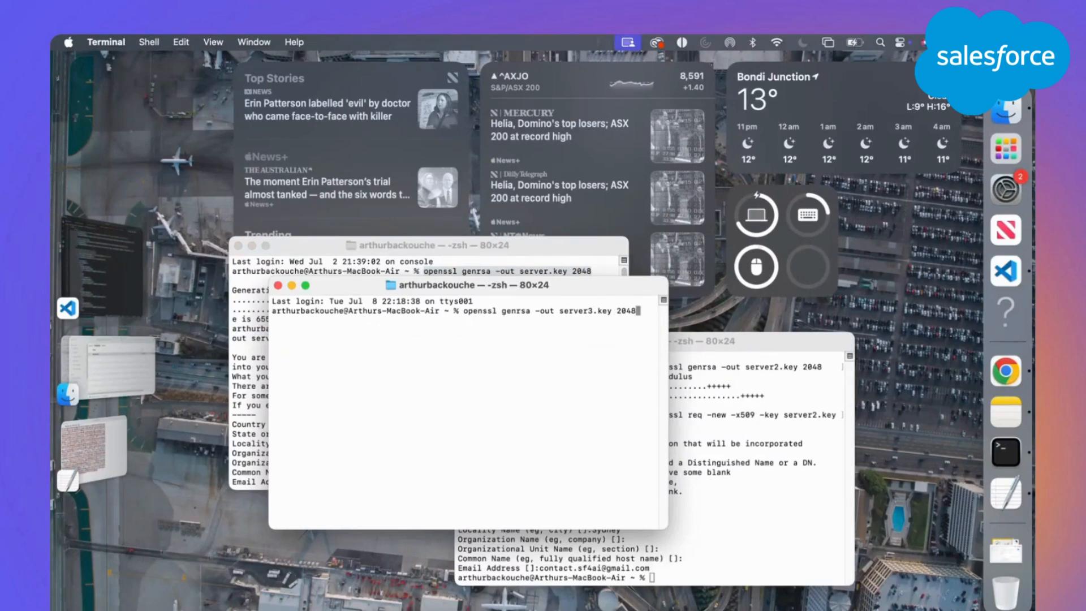
key(Return)
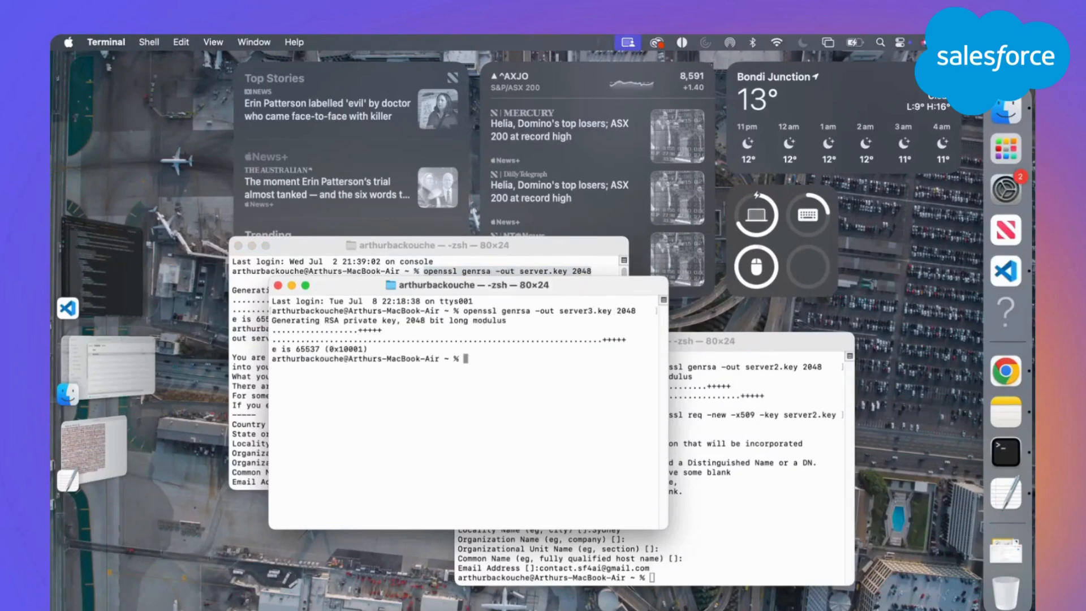
Highlight the RSA private key generation line in the earlier Terminal window's output.
click(457, 258)
click(347, 320)
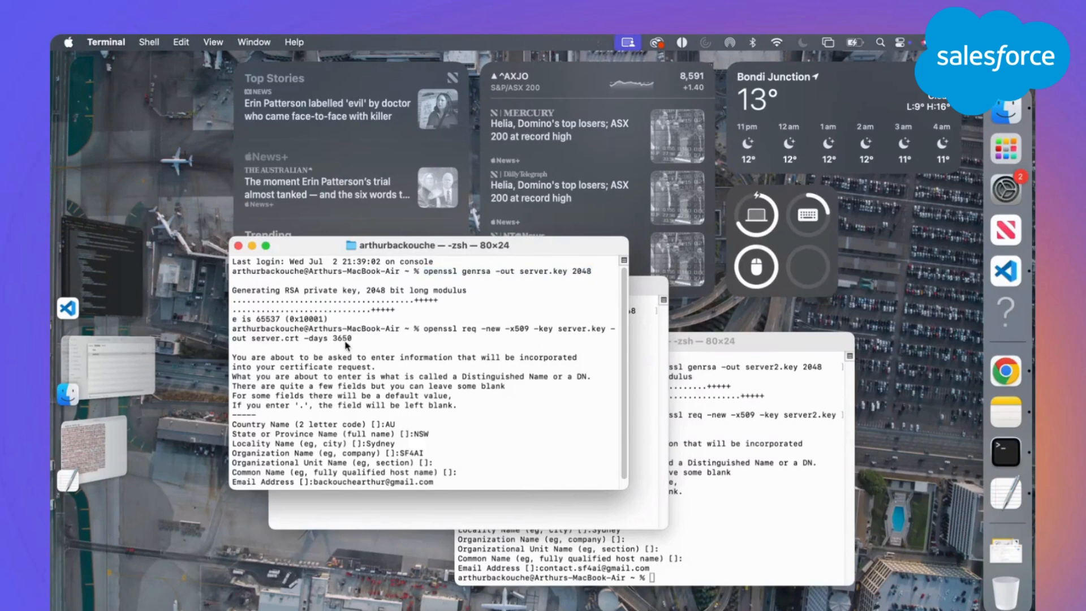
triple_click(273, 291)
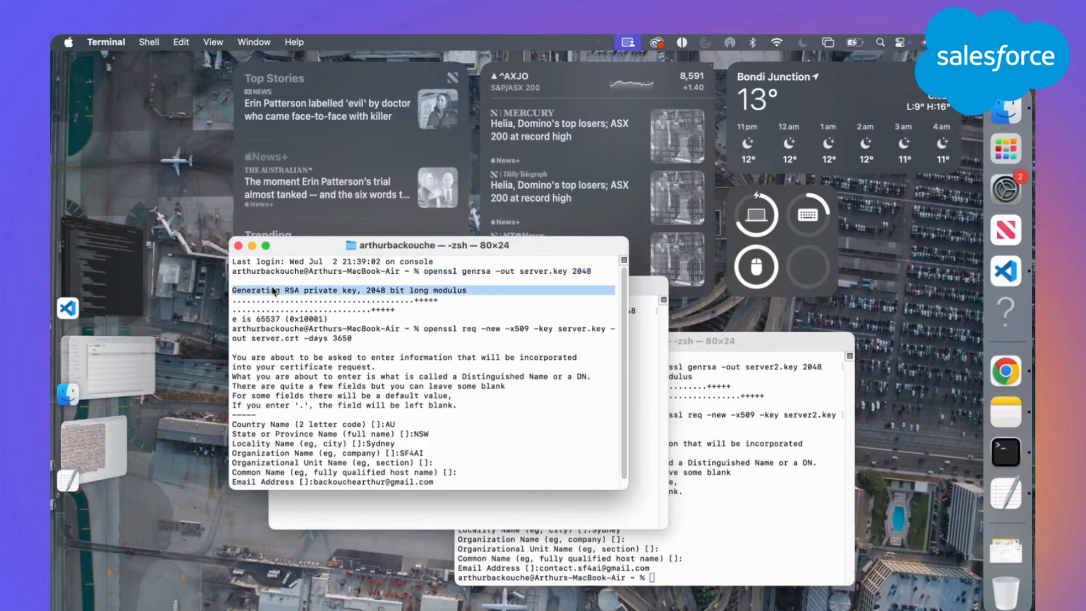
click(282, 290)
drag(469, 292, 237, 291)
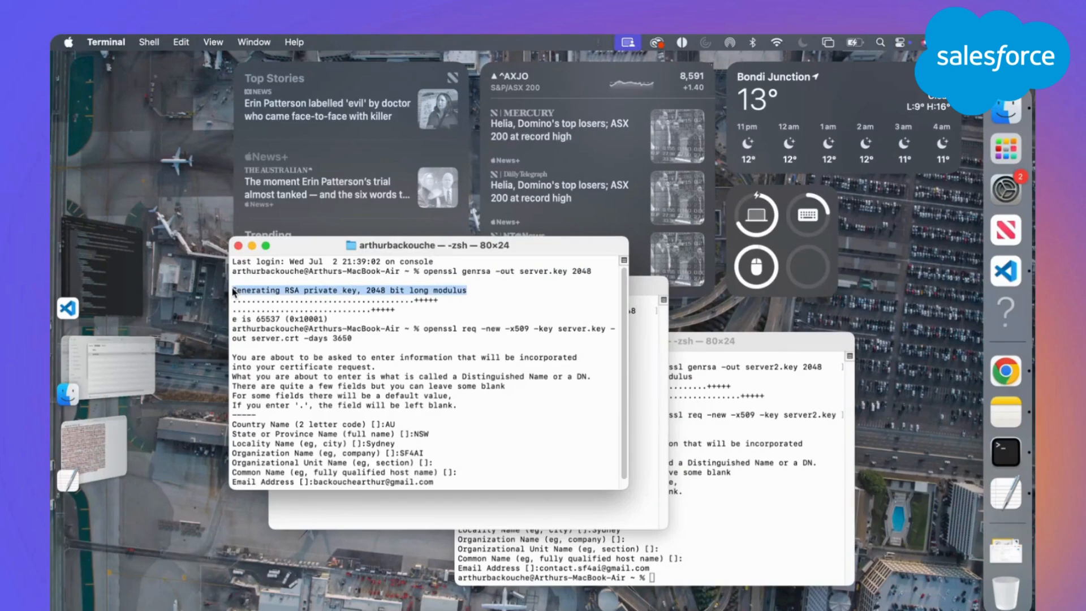
Copy the openssl req -new -x509 command into the new Terminal window and change its output file to server4.crt.
drag(424, 329, 430, 343)
key(super+grave)
key(super+v)
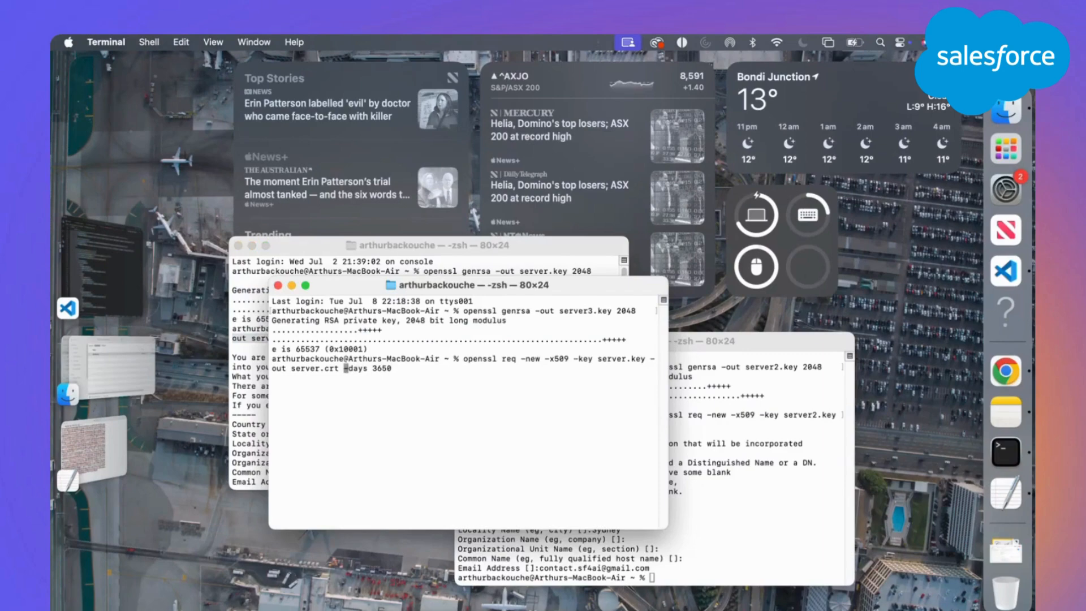
key(Left)
key(Left)
key(Left)
key(Left)
key(Left)
text(4)
Try to generate the server4.crt certificate, leaving every certificate subject field blank.
key(Return)
key(Return)
key(Return)
key(Return)
key(Return)
key(Return)
key(Return)
key(Return)
key(Return)
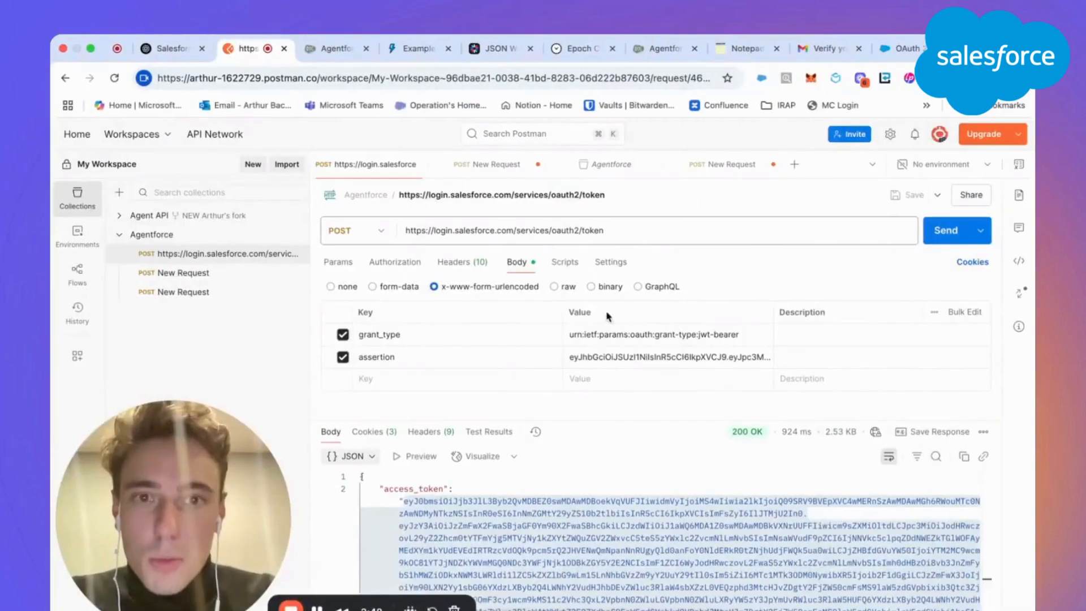
Switch to the jwt.io debugger and examine the header's RS256 algorithm and the payload's iss value.
click(499, 48)
drag(176, 453, 616, 434)
click(236, 287)
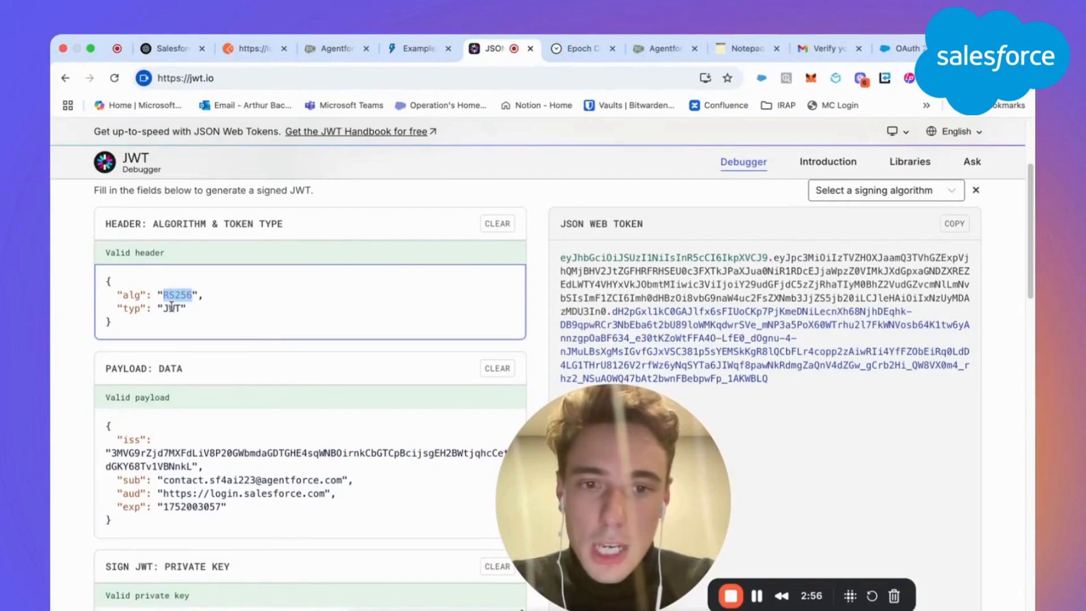
click(172, 448)
drag(226, 469, 113, 439)
click(170, 447)
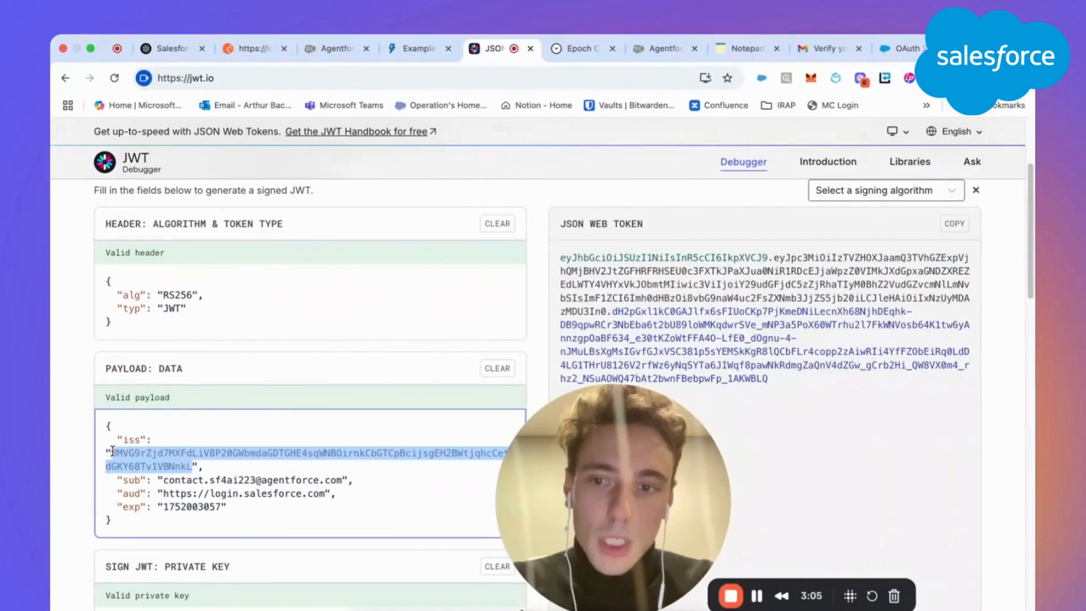
Examine the payload's sub, aud and exp claims and the private key section used to sign the JWT.
scroll(162, 457, down, 3)
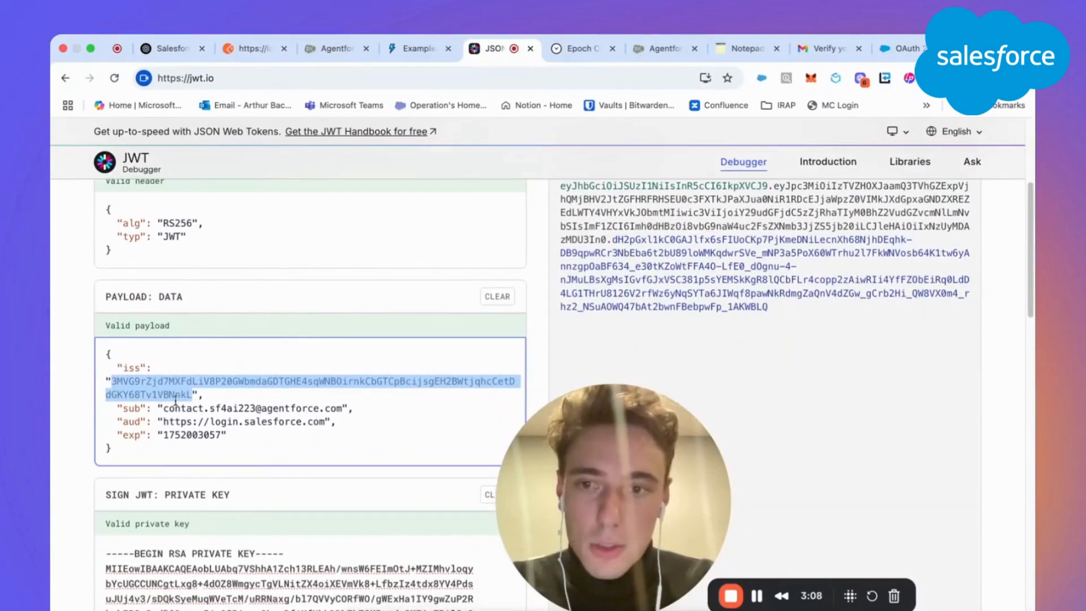
triple_click(175, 408)
triple_click(180, 422)
triple_click(181, 436)
scroll(181, 436, down, 4)
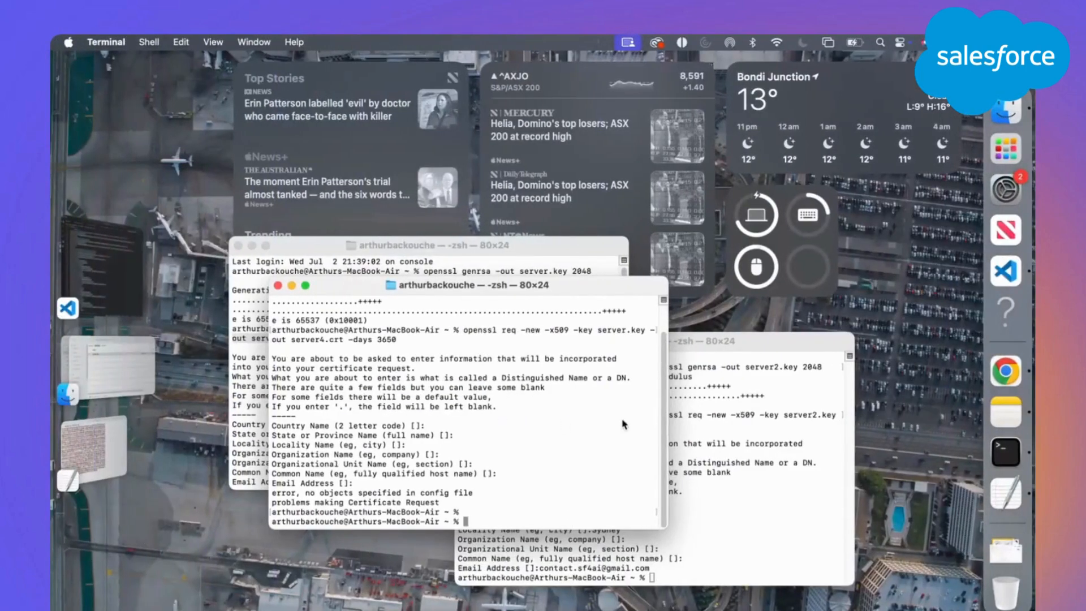
Open the server.key file found in Finder with TextEdit and select the entire private key.
click(116, 339)
right_click(453, 317)
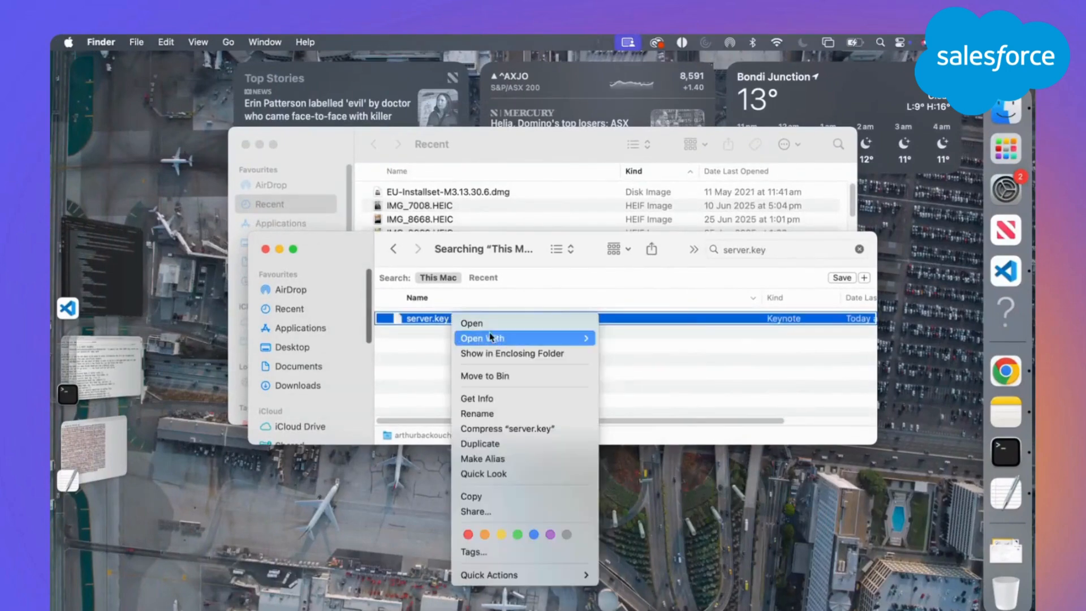
mouse_move(585, 340)
click(642, 340)
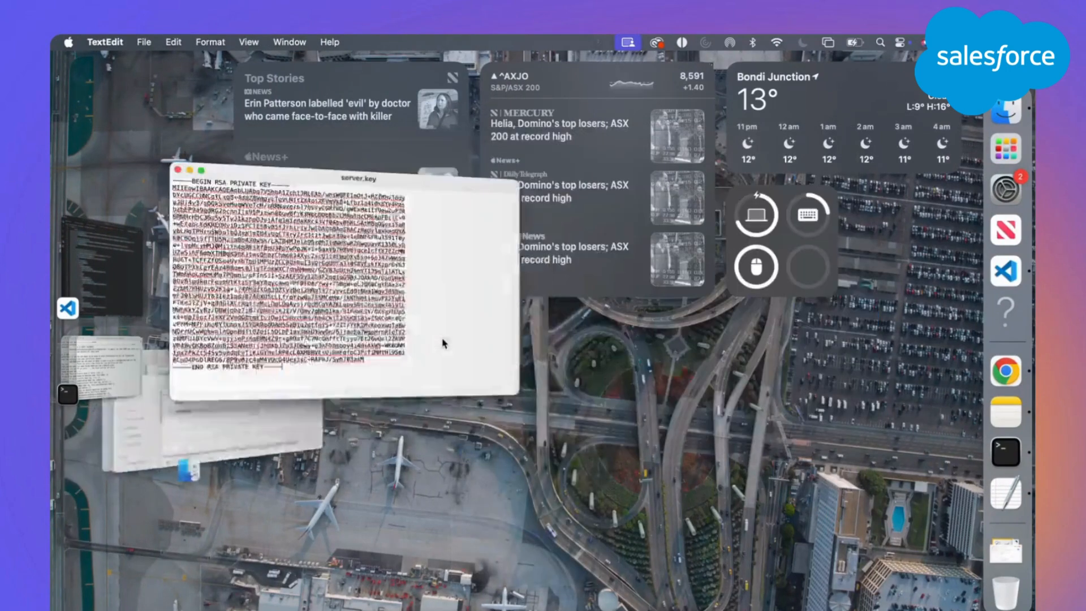
triple_click(408, 251)
key(super+a)
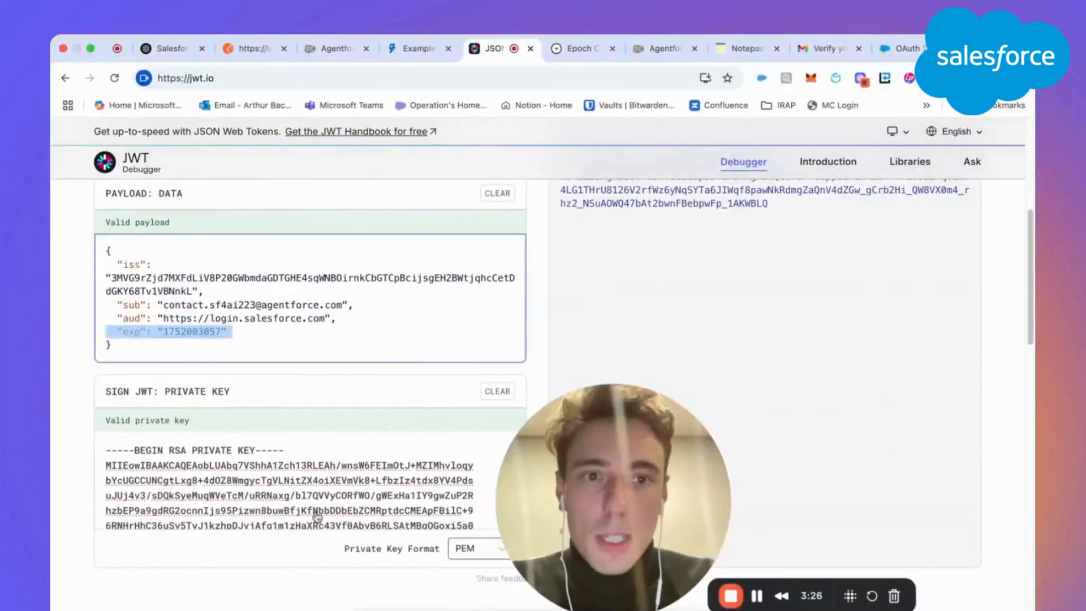
Select the entire encoded JSON Web Token generated on jwt.io.
scroll(802, 251, up, 5)
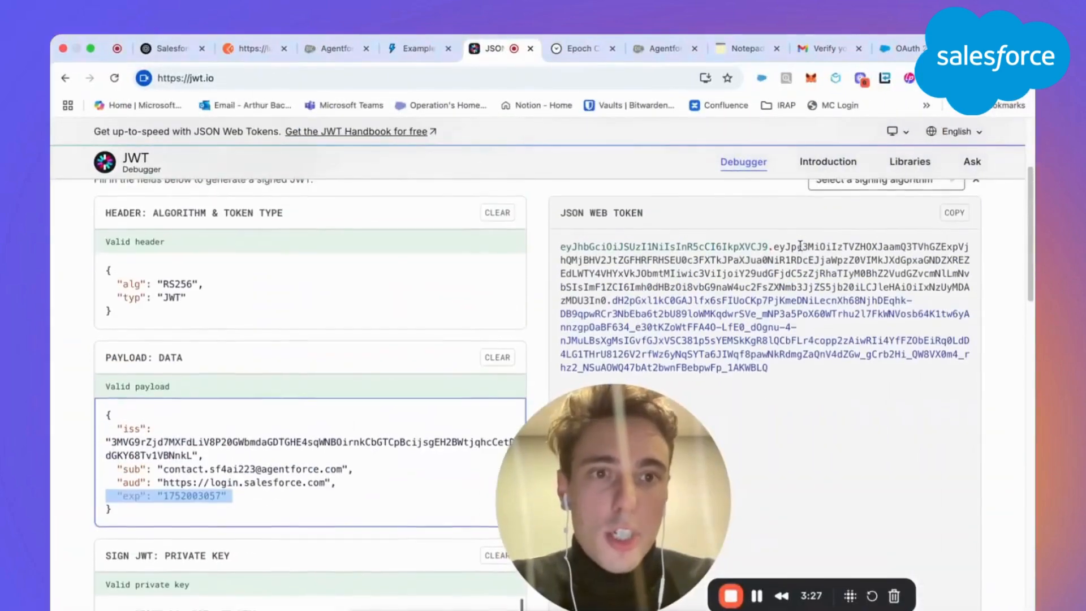
click(792, 377)
key(super+a)
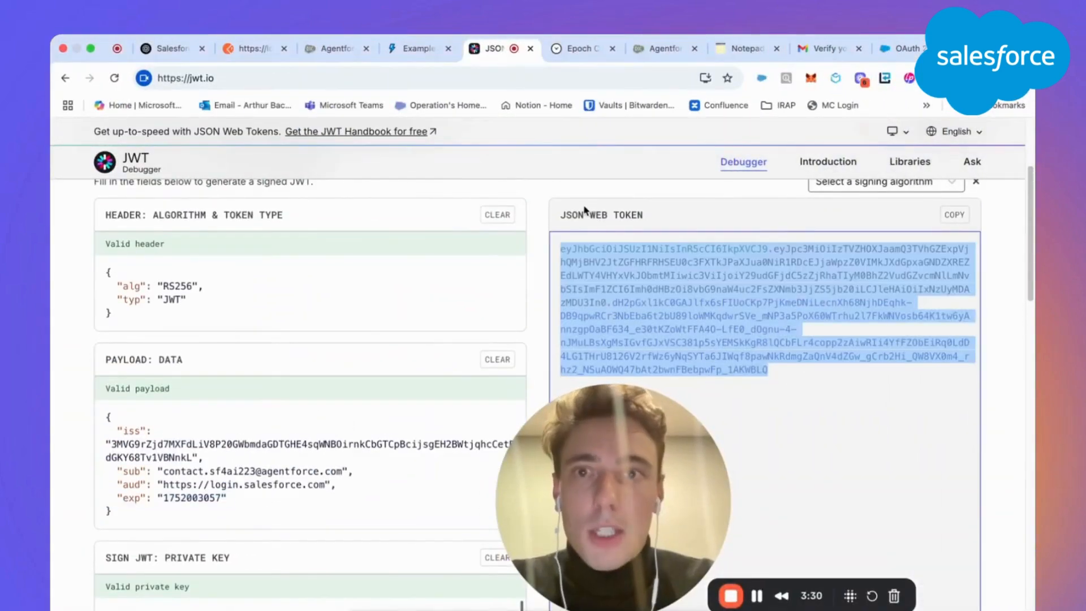
click(235, 54)
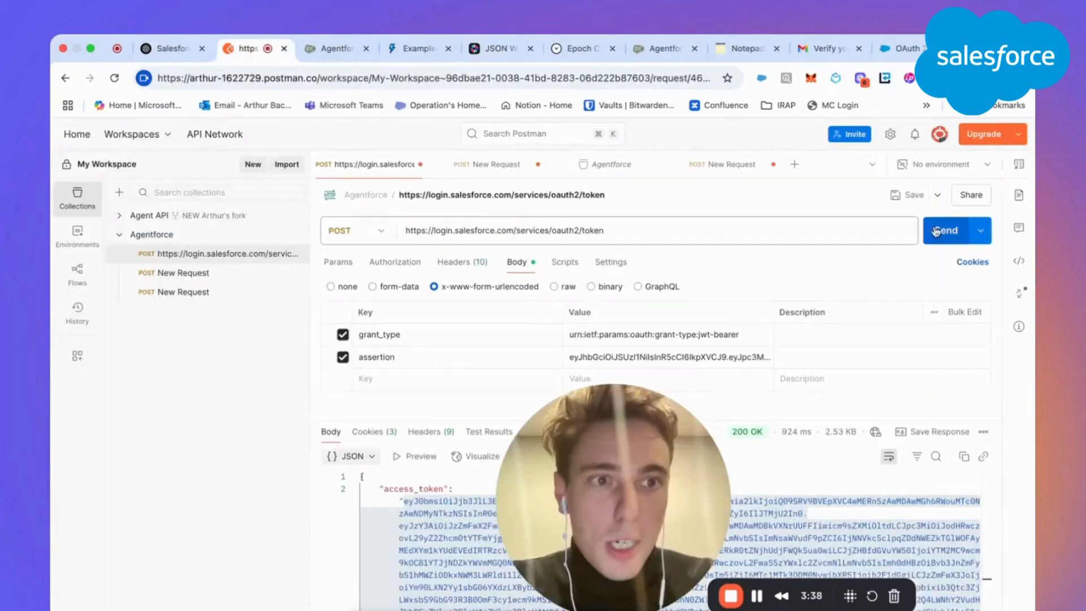
click(939, 232)
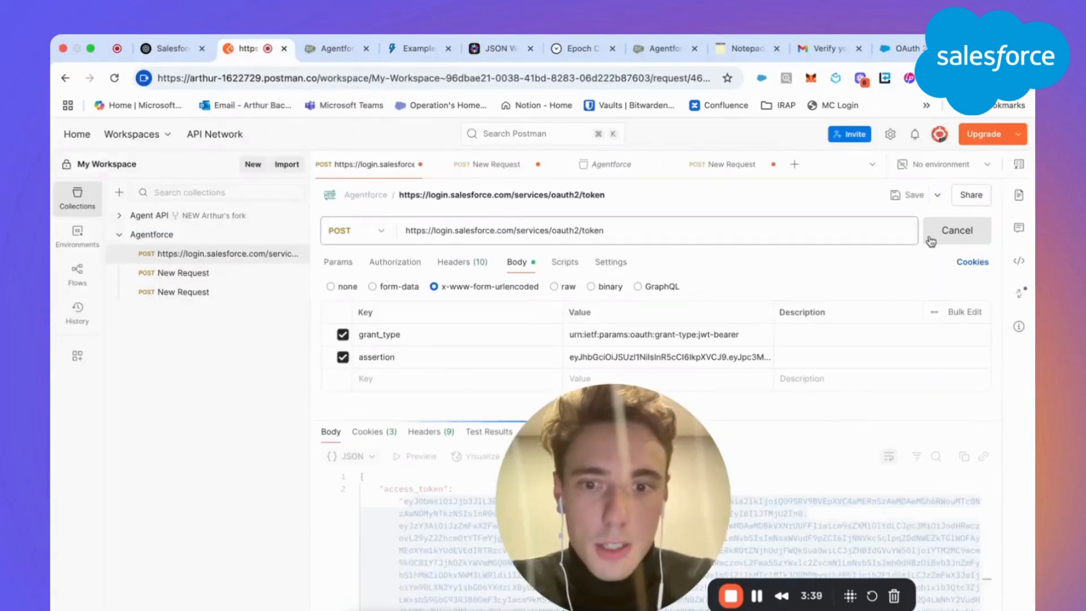
scroll(396, 497, down, 5)
scroll(396, 497, up, 4)
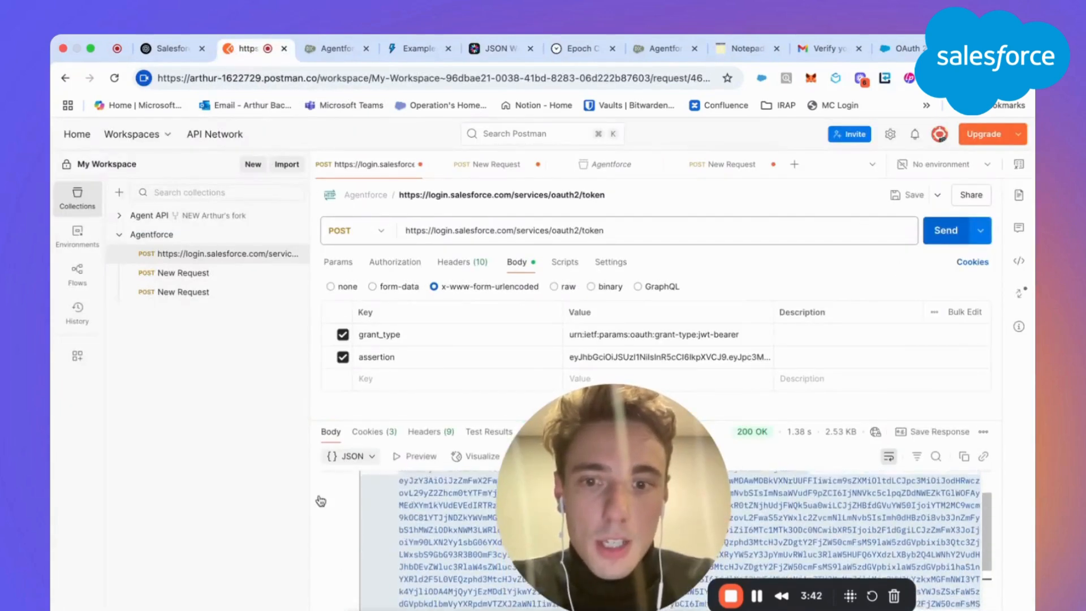
Examine the token response's token_format, scope and instance_url, and copy its access_token value.
drag(564, 484, 58, 477)
scroll(521, 476, down, 2)
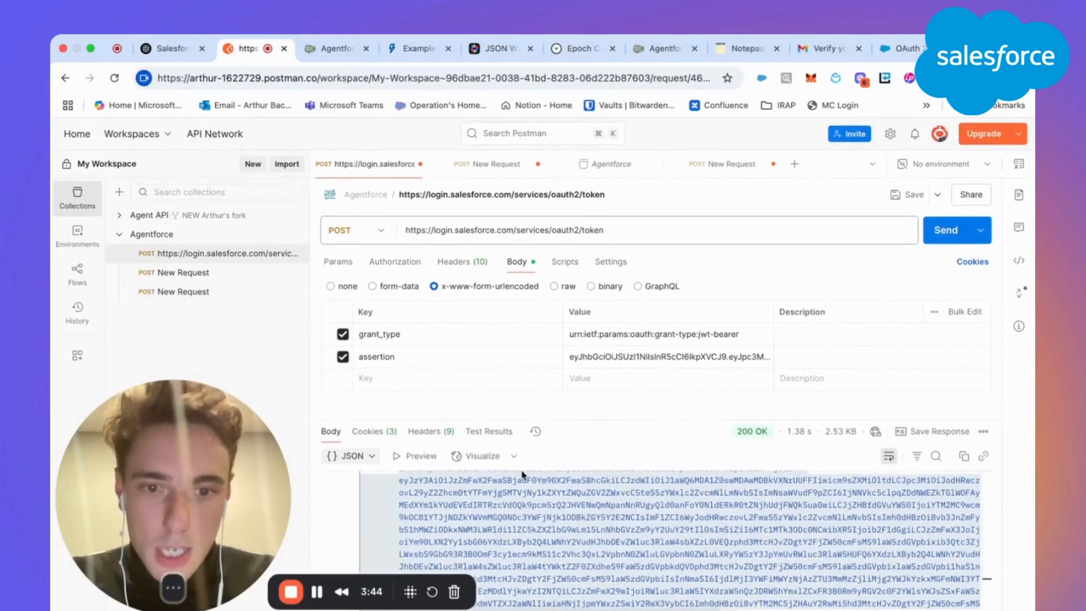
scroll(565, 527, down, 3)
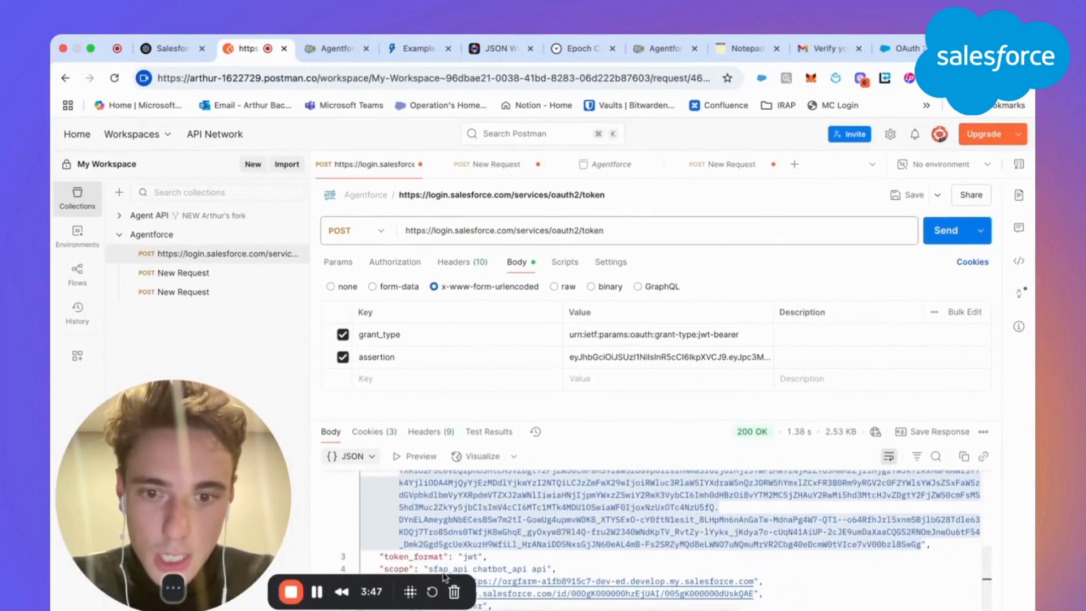
scroll(509, 565, down, 1)
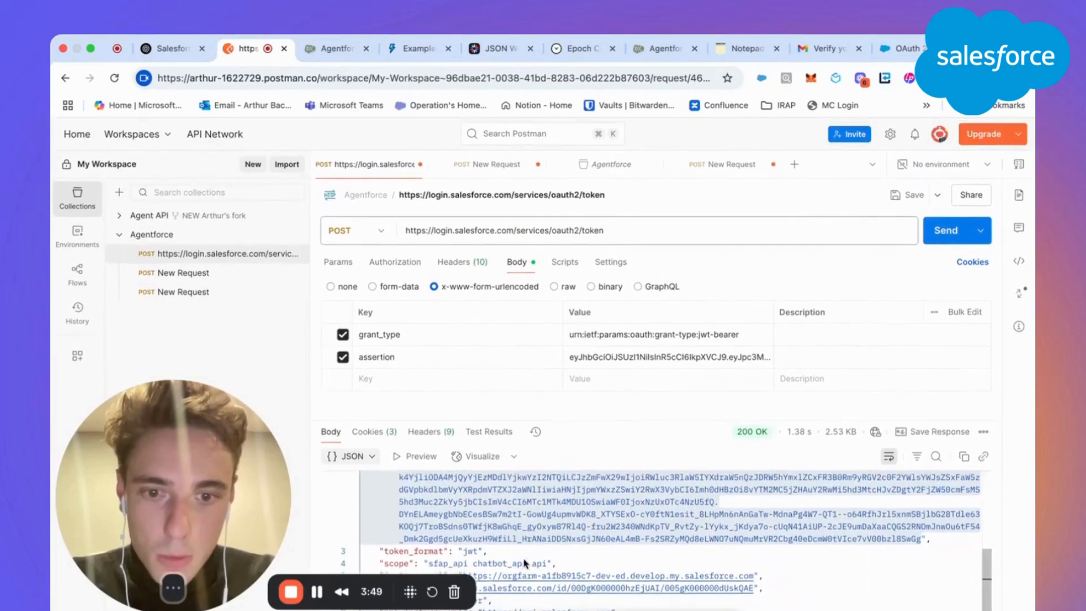
scroll(458, 589, down, 1)
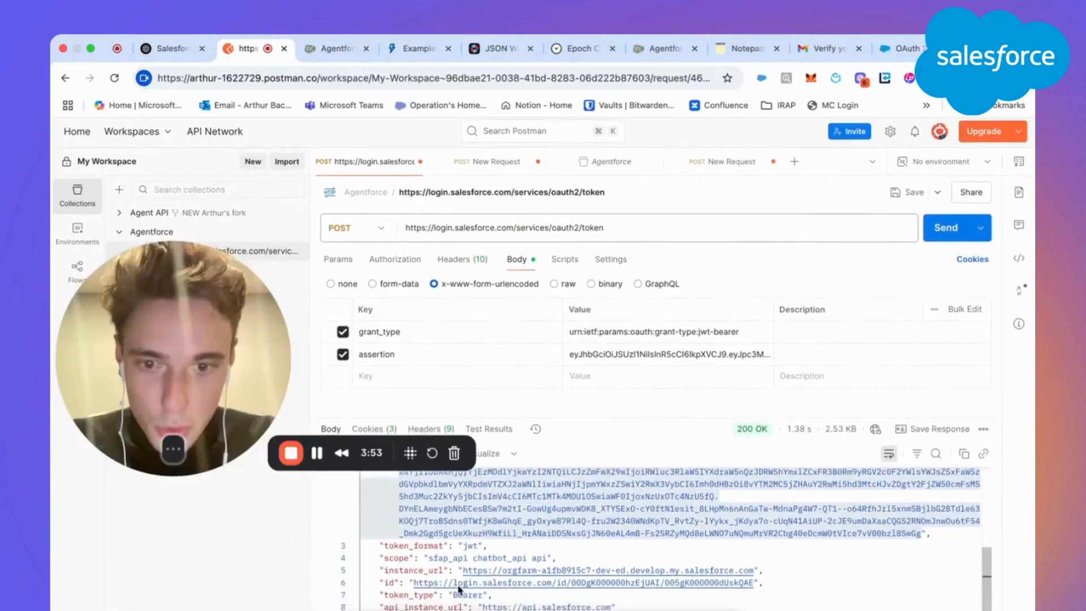
scroll(459, 589, up, 2)
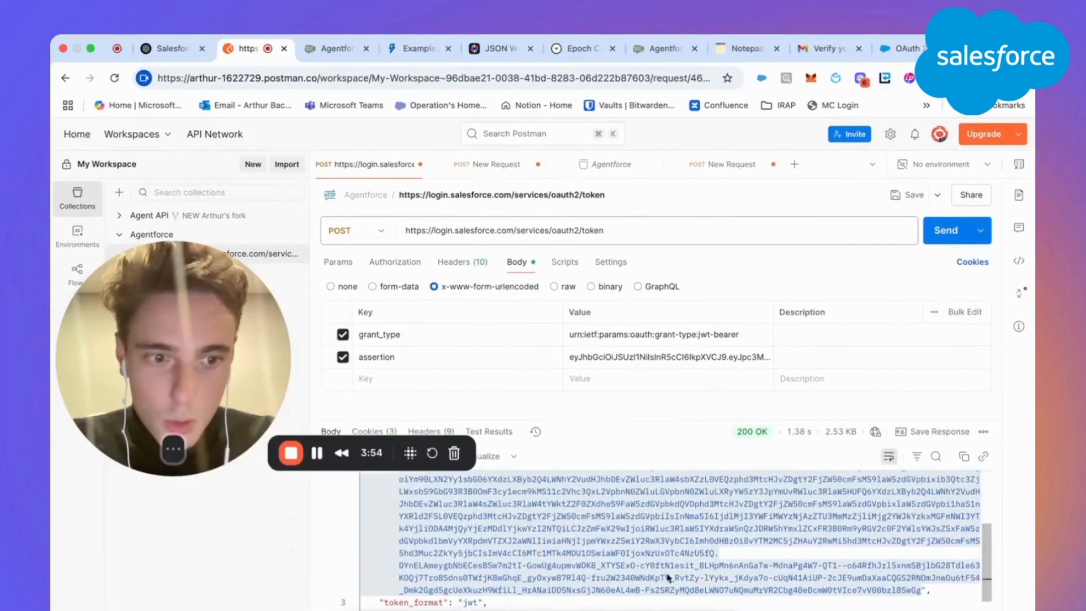
click(859, 597)
drag(921, 590, 403, 501)
drag(131, 299, 496, 444)
In the agent sessions request, replace the Authorization header value with Bearer and the copied access token, and save the request.
click(210, 274)
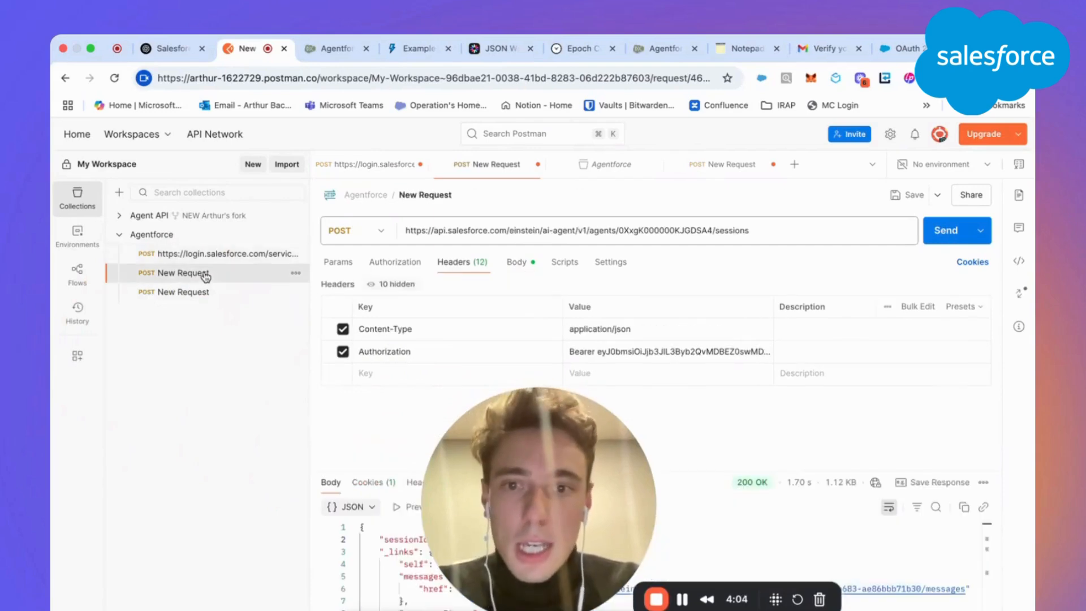
drag(587, 456, 177, 398)
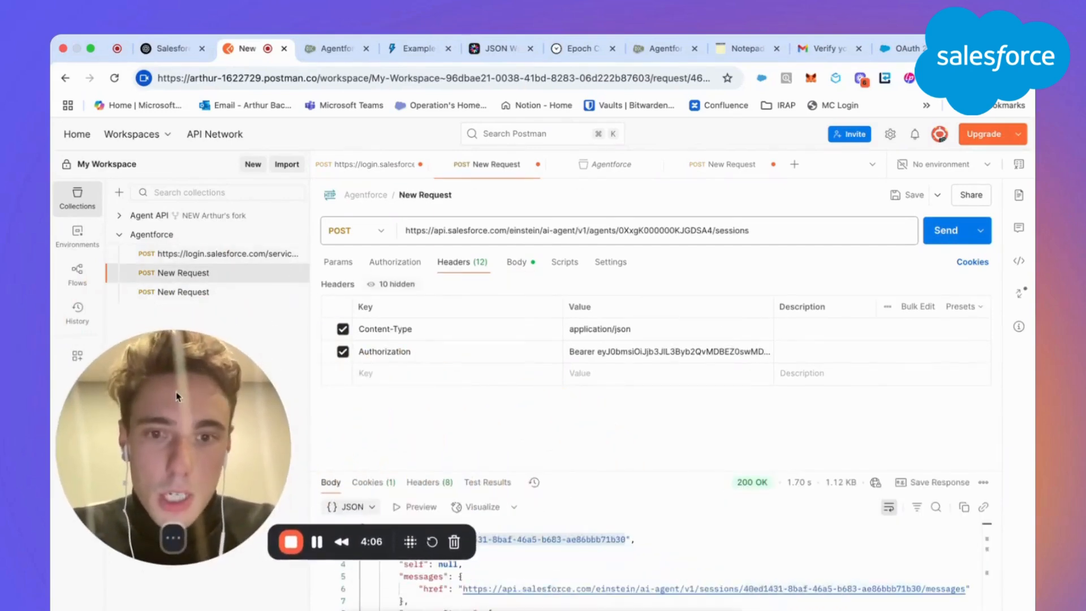
triple_click(602, 353)
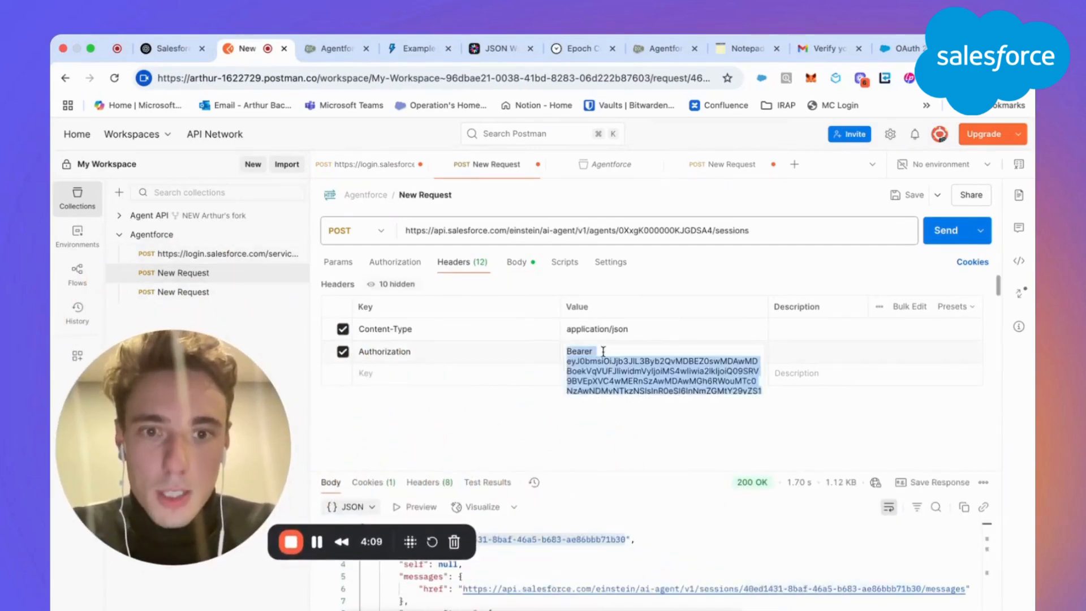
key(BackSpace)
text(Beare)
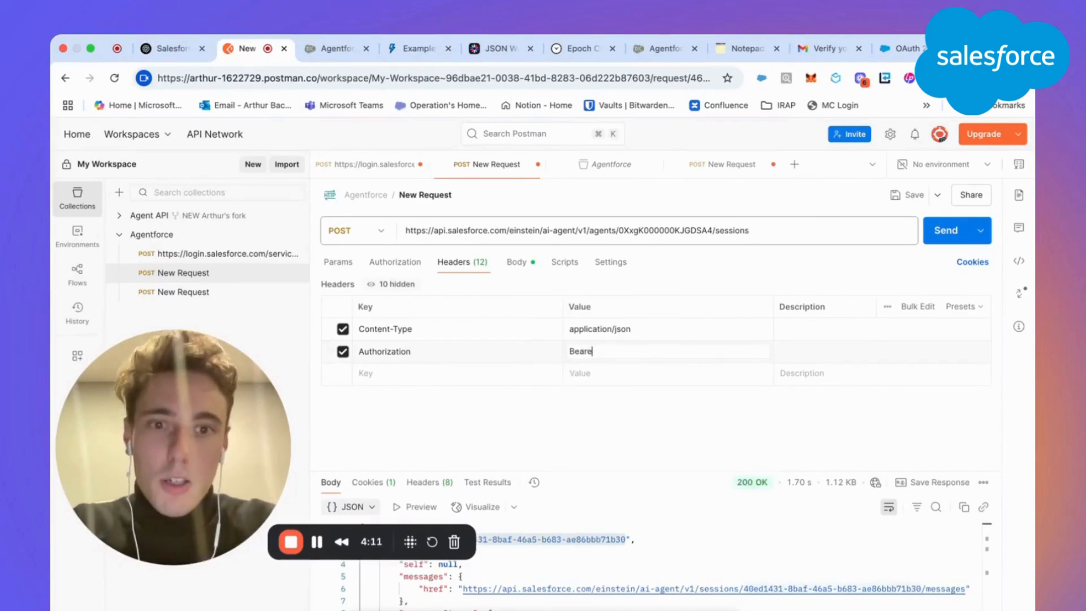
text(r)
key(super+v)
click(496, 440)
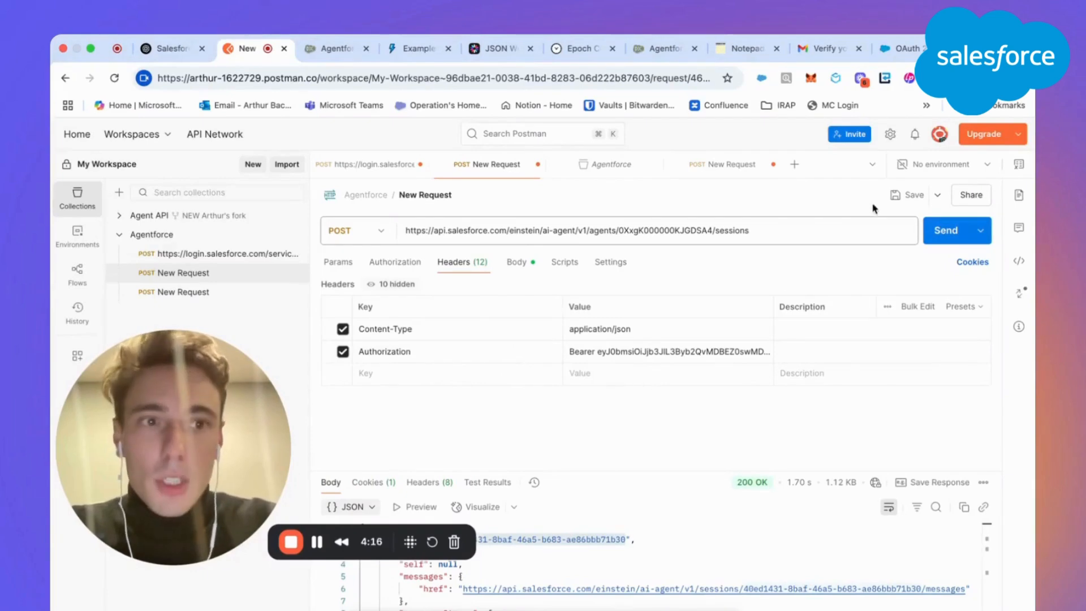
click(895, 197)
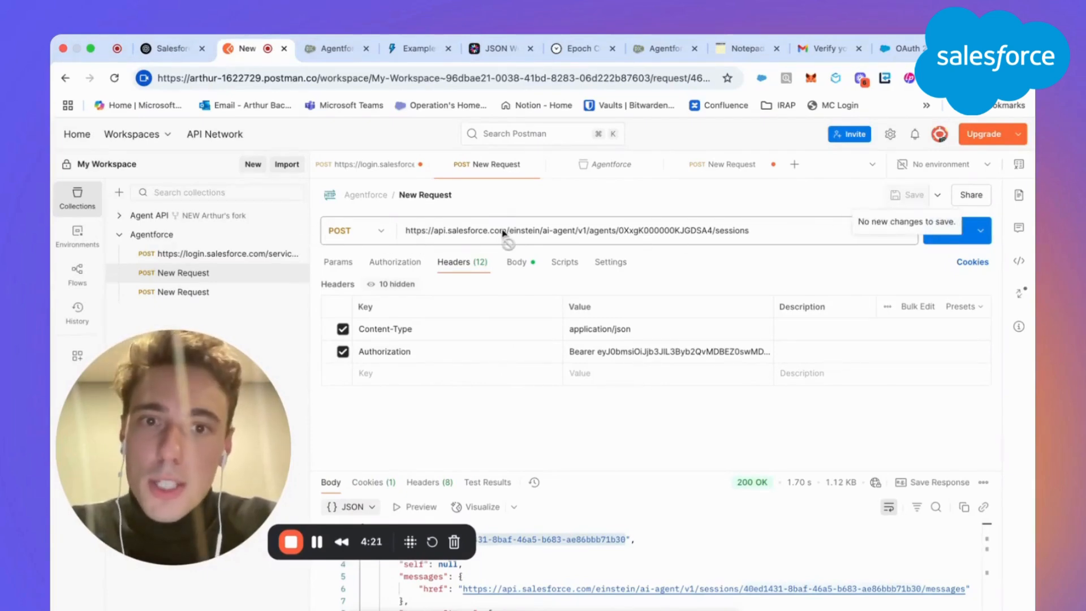
Open the Agentforce Service Agent details from Salesforce Setup's Agentforce Agents list and copy the agent ID from the page address.
double_click(669, 230)
key(super+c)
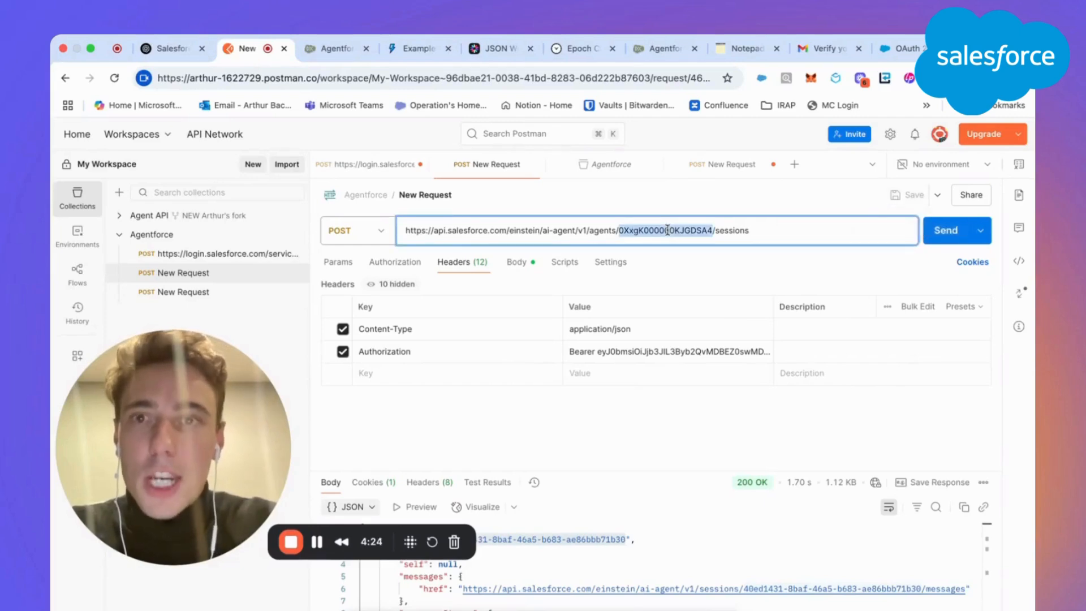
click(326, 48)
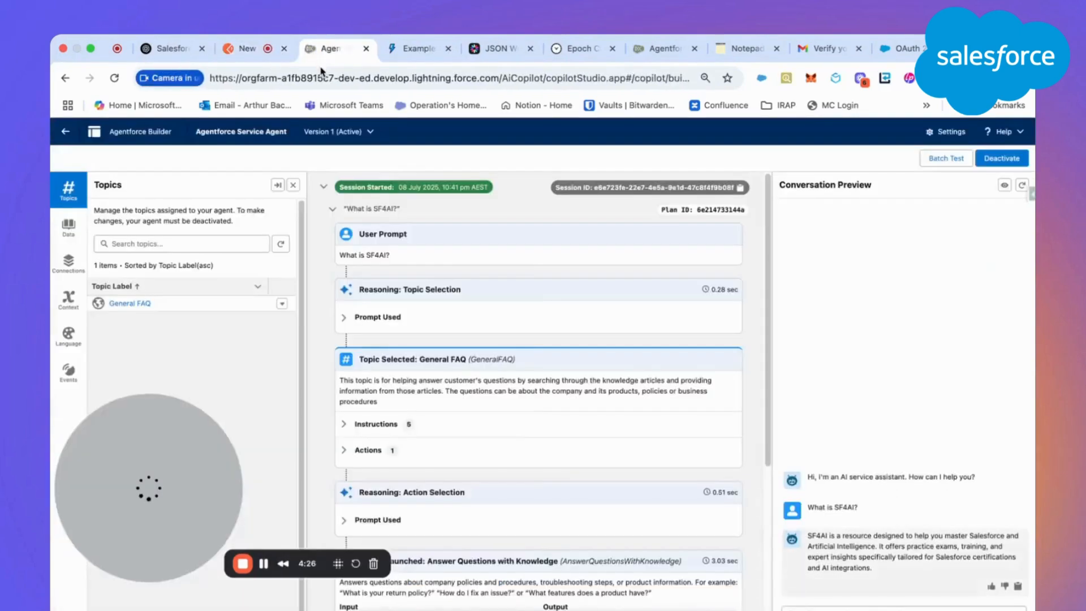
click(660, 49)
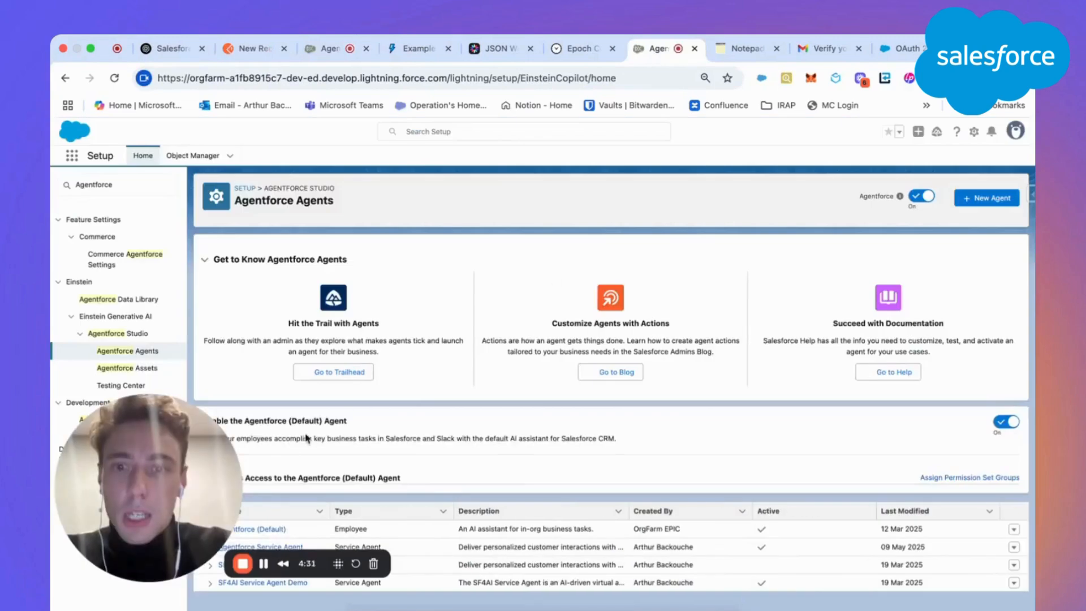
click(249, 547)
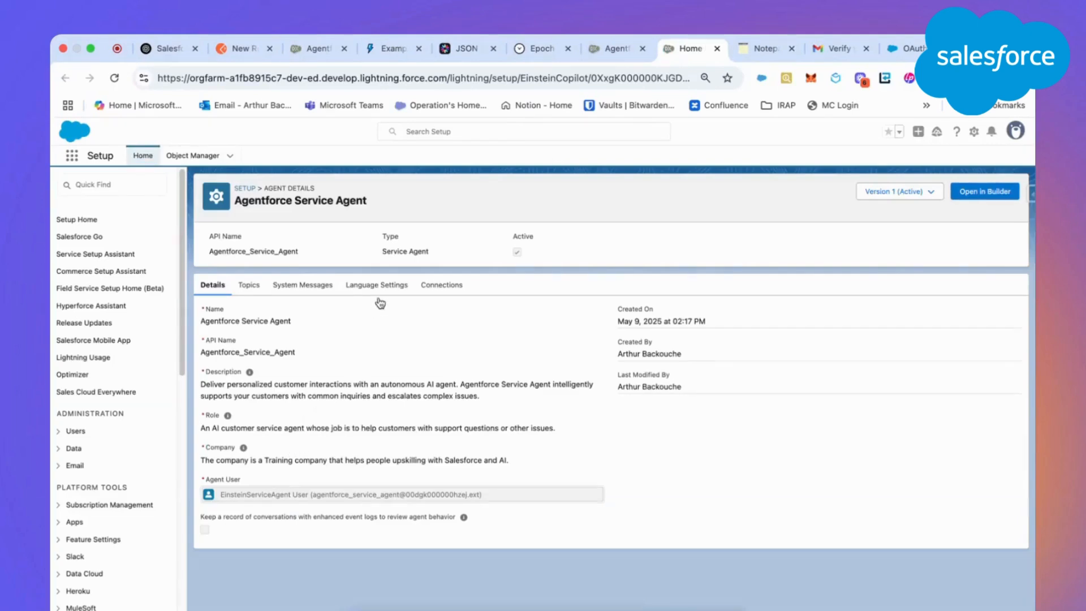
double_click(646, 78)
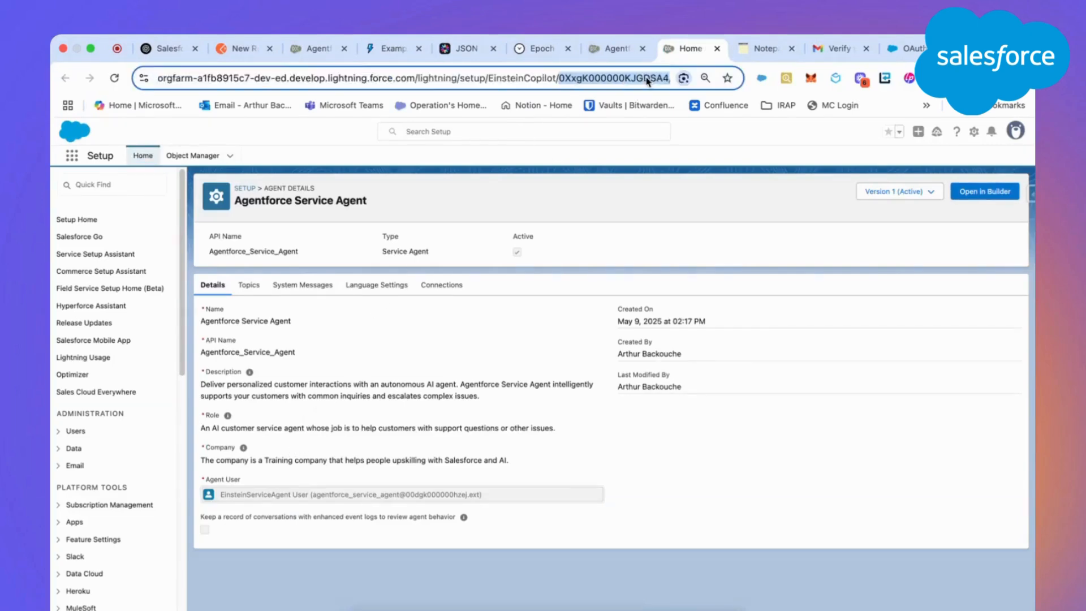
Back in Postman, paste agent ID 0XxgK000000KJGDSA4 into the sessions request URL and send the request.
click(221, 50)
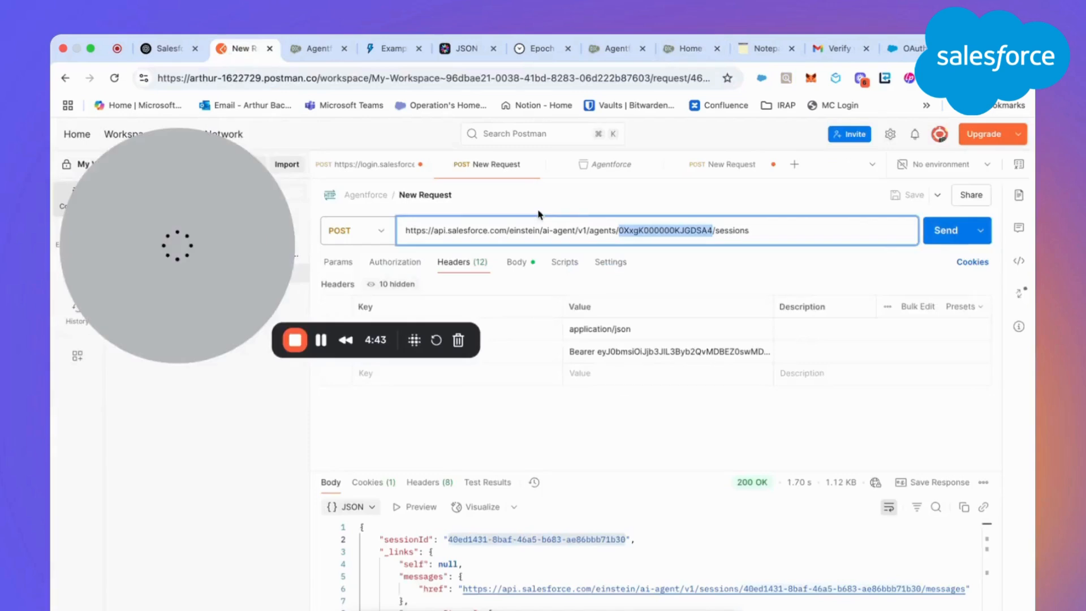
triple_click(643, 231)
double_click(657, 230)
key(super+v)
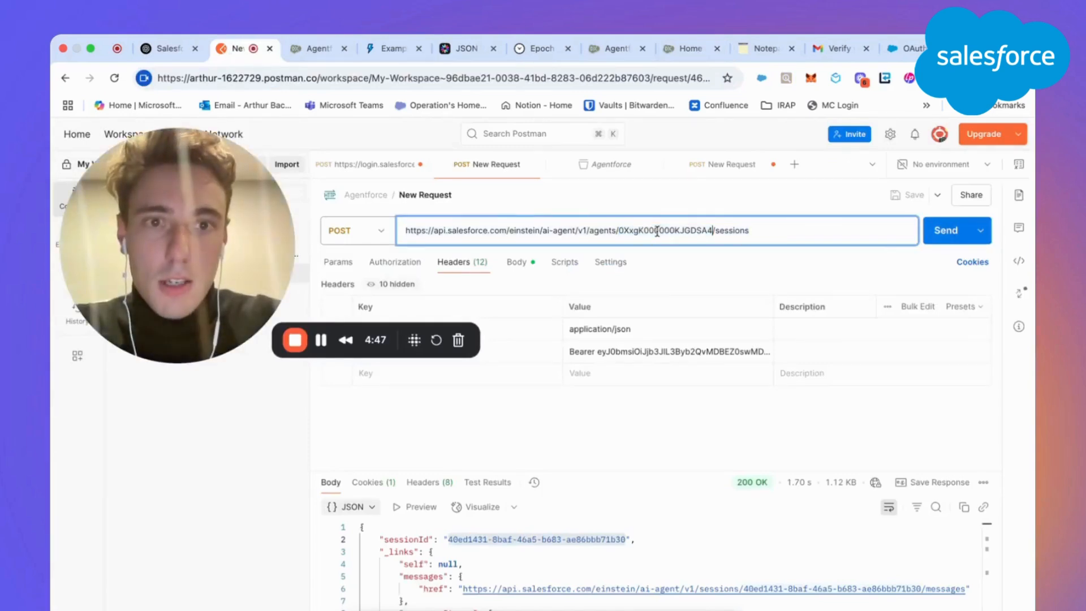
click(943, 241)
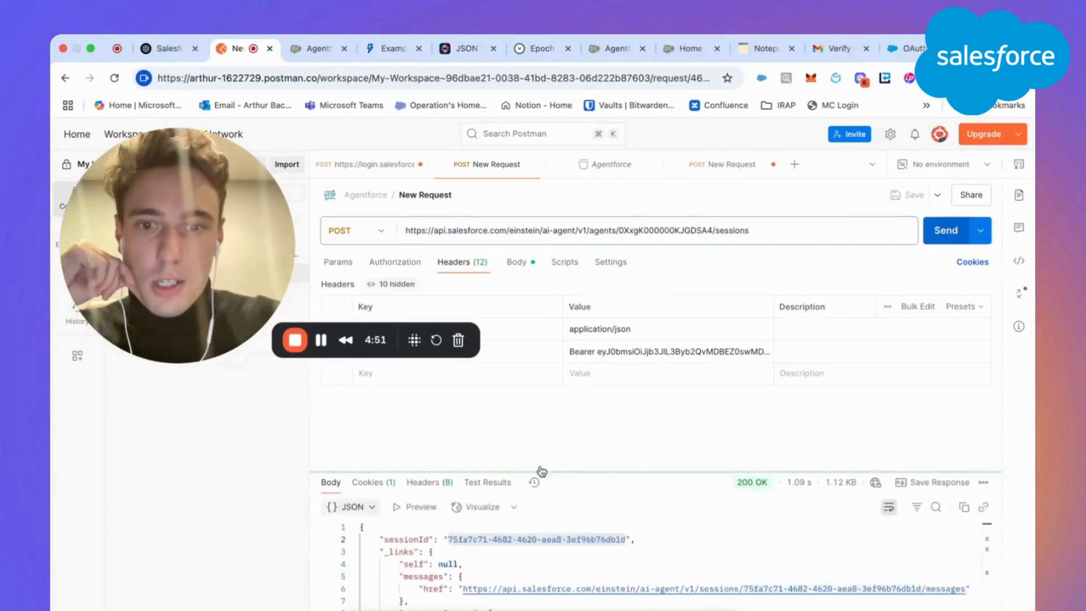
Examine the response's sessionId and greeting message, and compare the greeting with the conversation preview in Agentforce Builder.
scroll(452, 549, down, 2)
scroll(456, 545, up, 2)
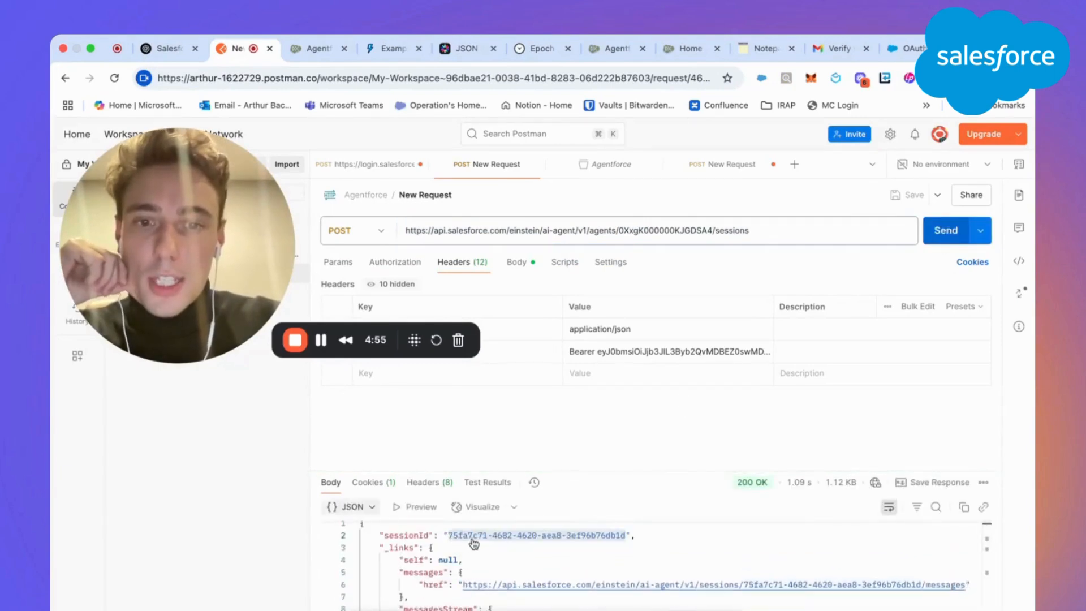
scroll(487, 542, down, 10)
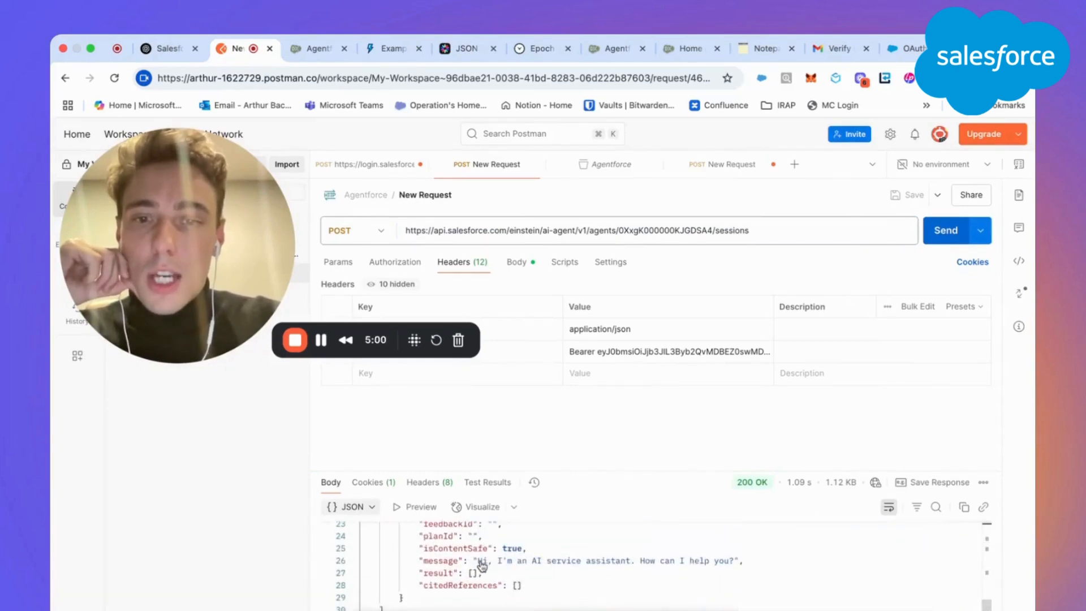
drag(478, 562, 622, 555)
drag(716, 560, 735, 561)
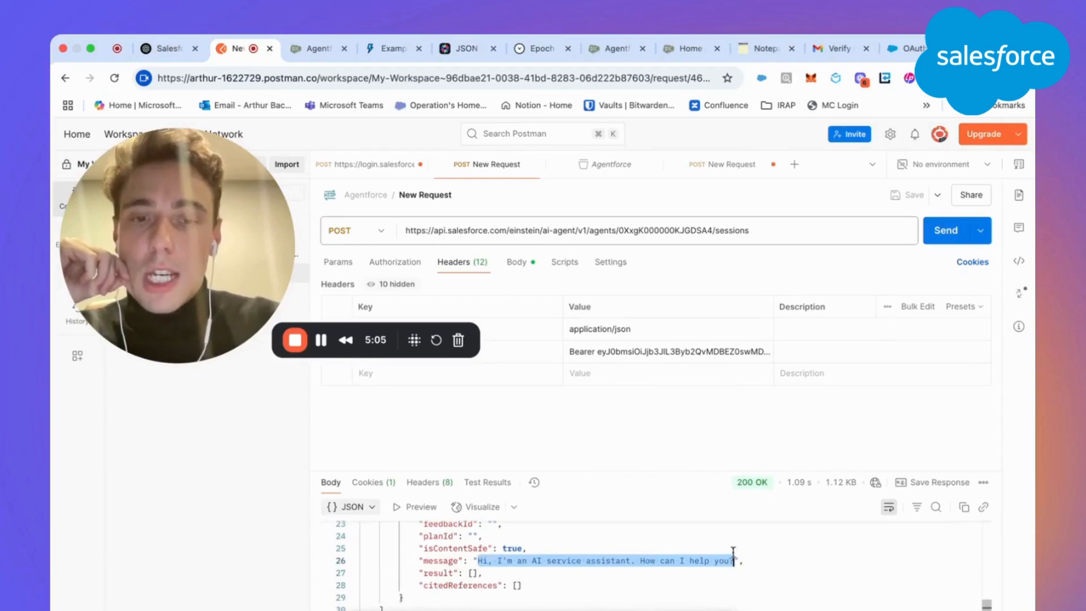
click(616, 48)
click(311, 48)
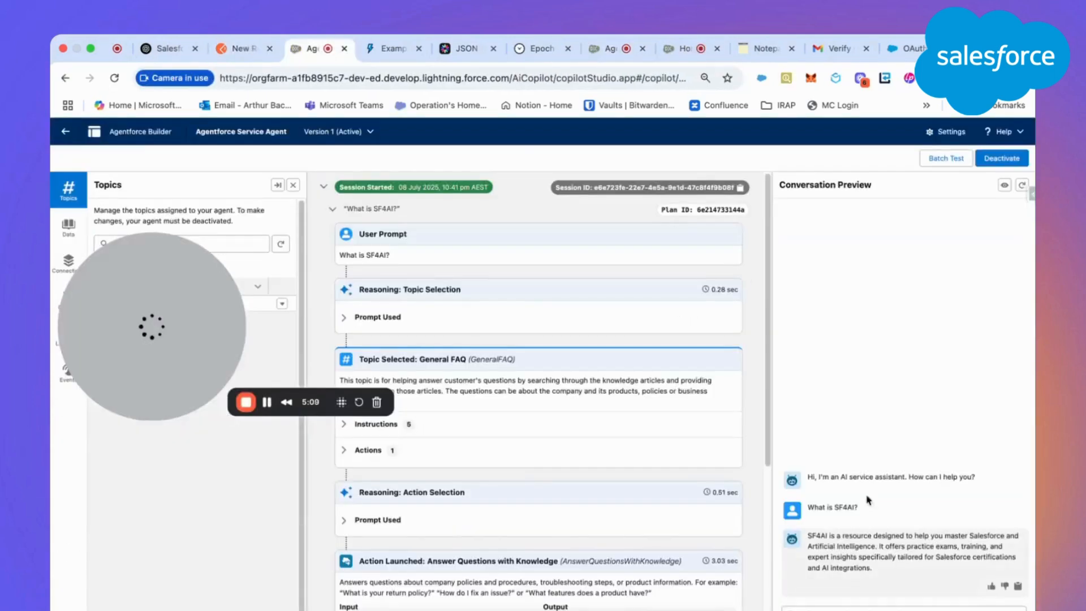
Return to Postman and select the sessionId value in the sessions response for copying.
click(244, 51)
drag(215, 202, 310, 483)
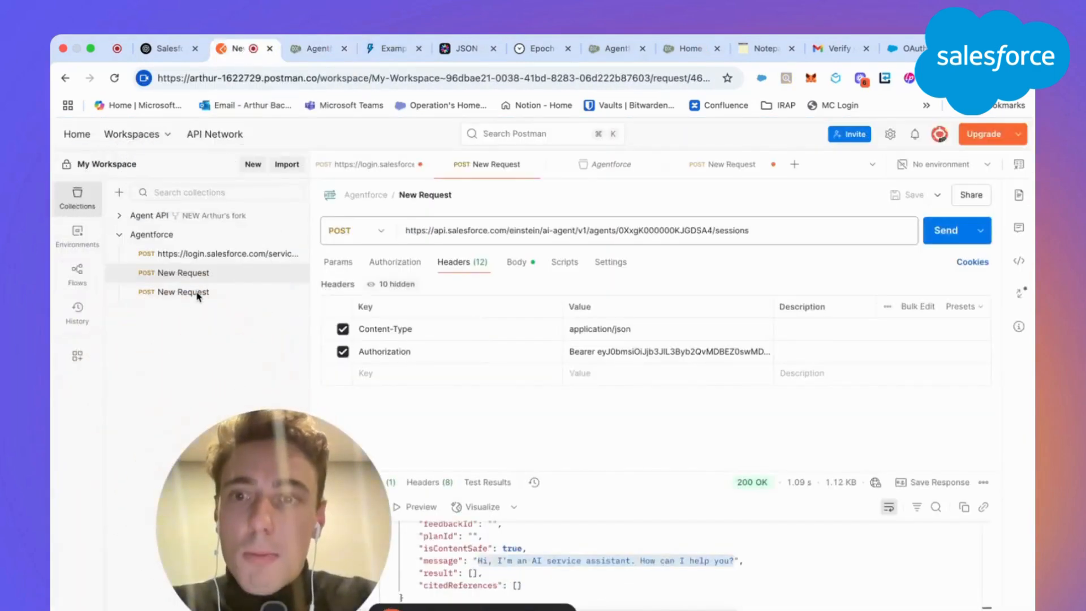
scroll(494, 566, up, 5)
scroll(494, 574, up, 4)
drag(447, 537, 626, 540)
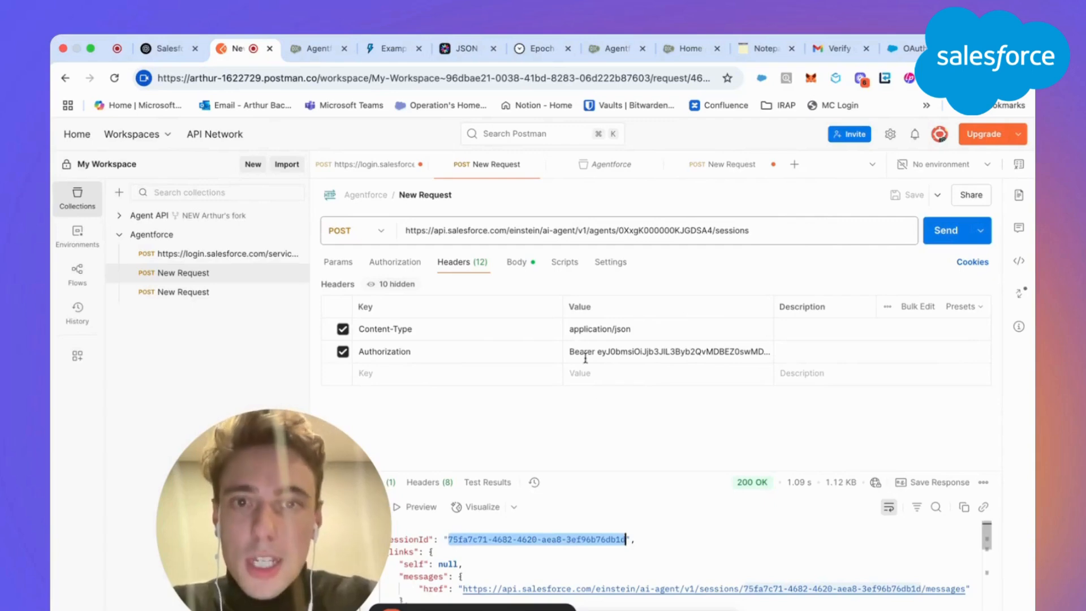
Open the messages request, replace the session ID in its URL with the copied one, and save the request.
click(184, 293)
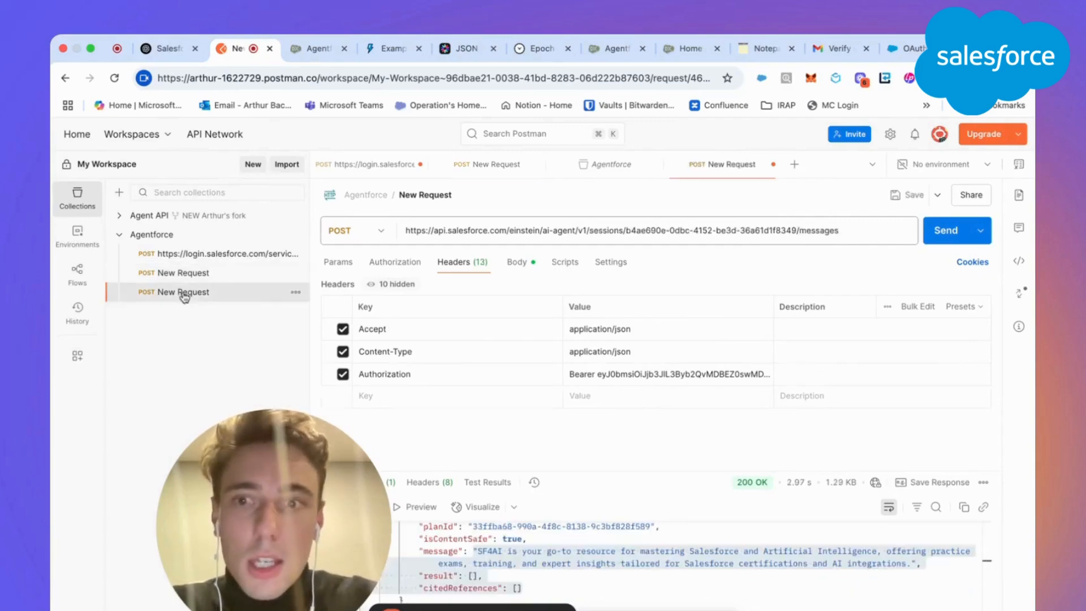
click(626, 229)
mouse_move(625, 224)
mouse_down()
mouse_move(792, 227)
mouse_move(621, 230)
mouse_up()
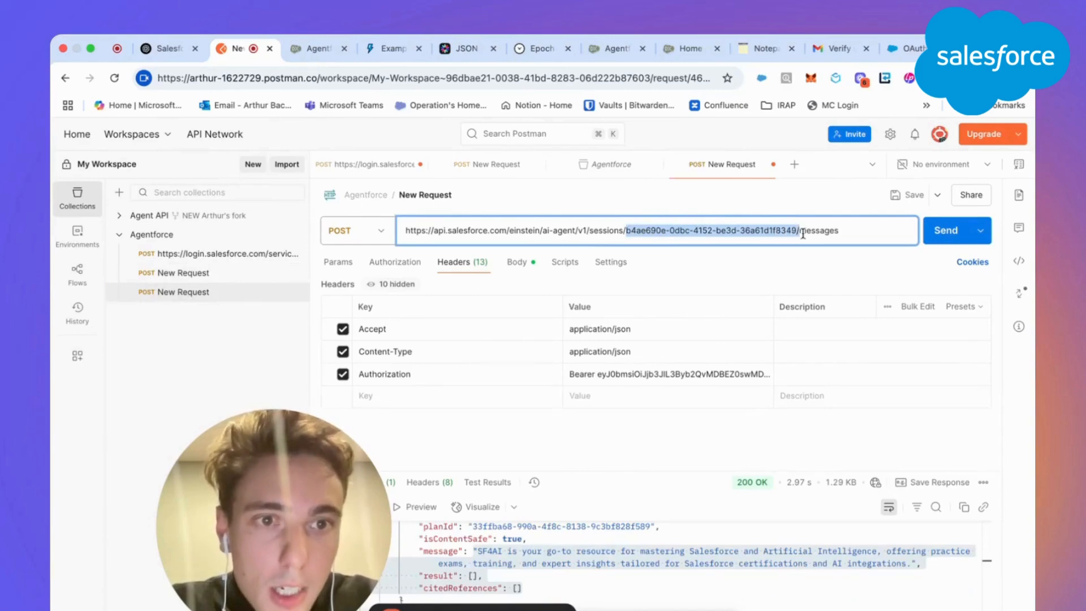
double_click(762, 231)
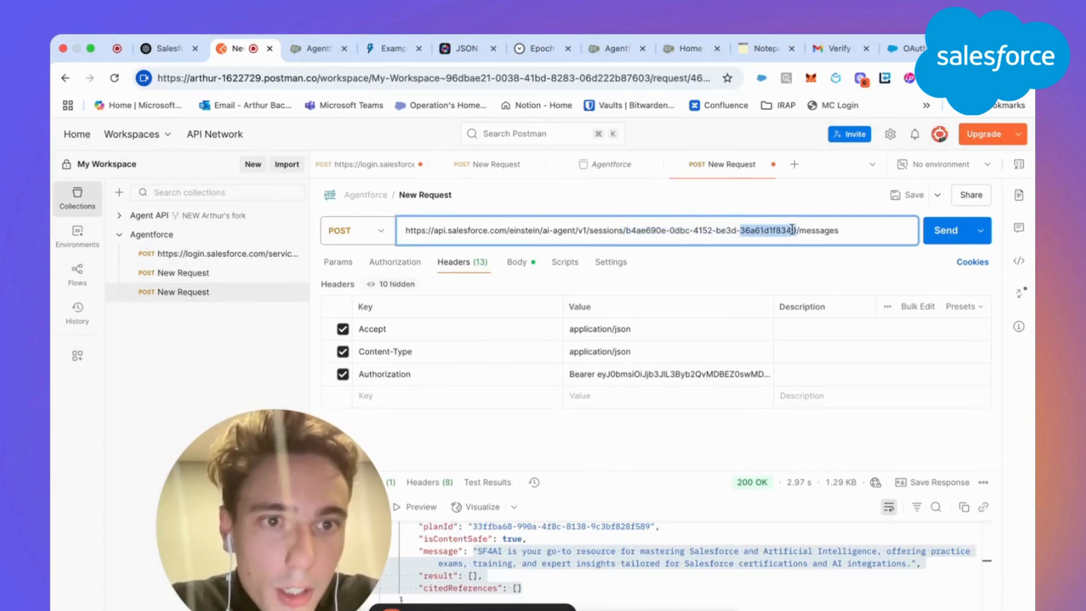
click(695, 262)
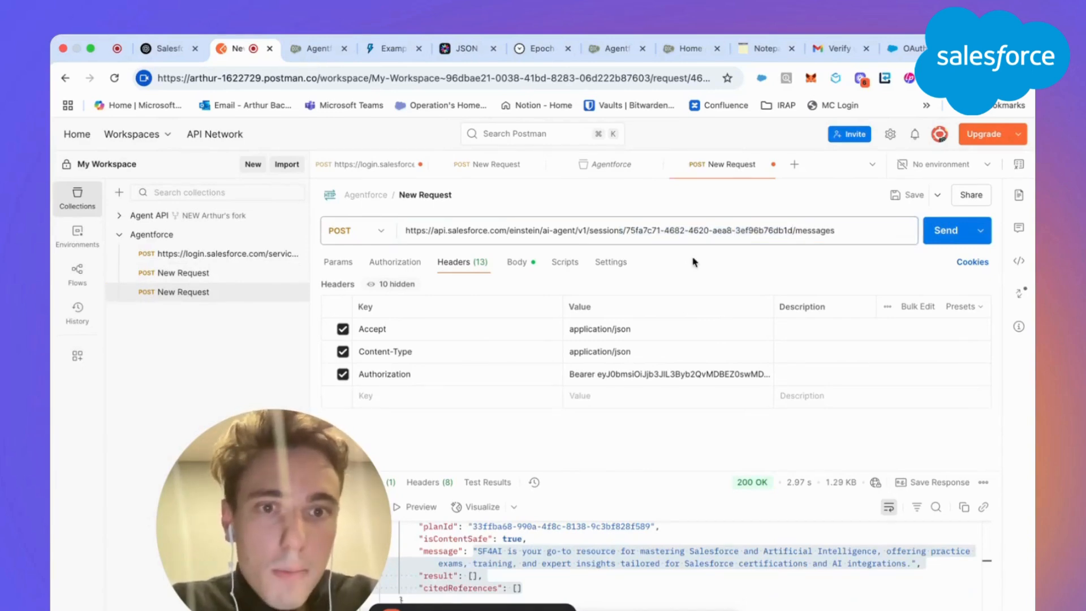
click(911, 195)
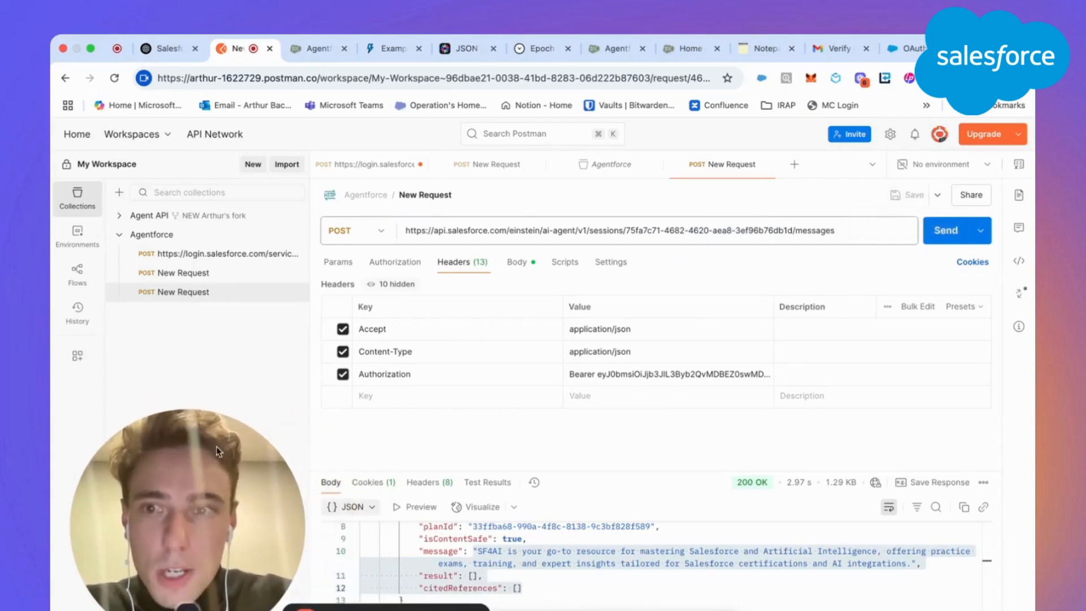
Copy the Authorization header's bearer token from the sessions request into the messages request's Authorization header and save the request.
click(220, 276)
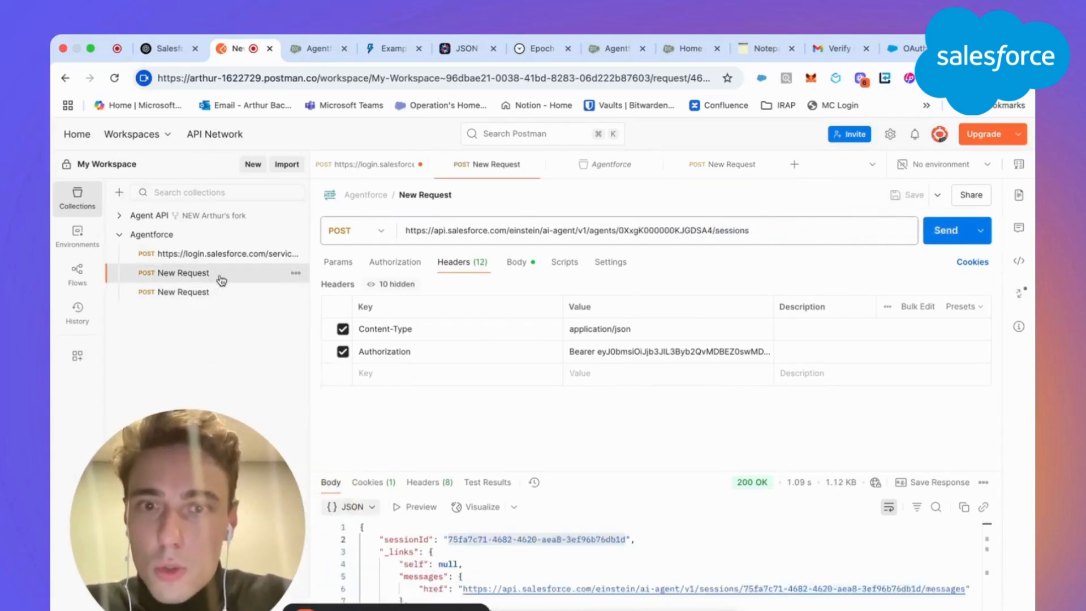
triple_click(617, 354)
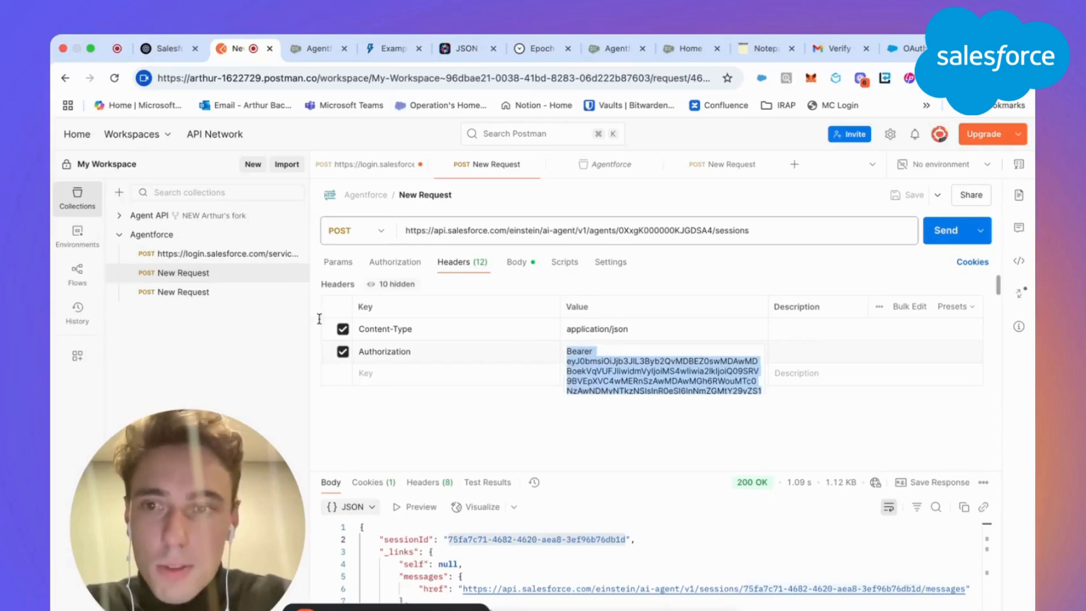
click(221, 292)
triple_click(631, 378)
key(super+v)
click(755, 267)
click(906, 198)
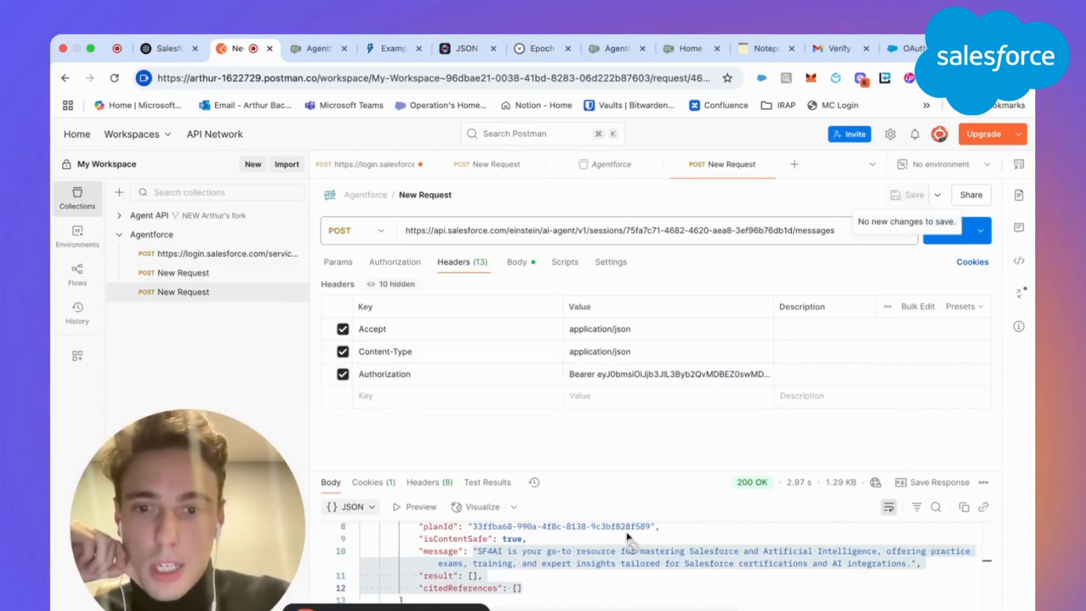
Send the messages request with the text "What is SF4AI?" and highlight the agent's reply in the response.
scroll(628, 537, up, 4)
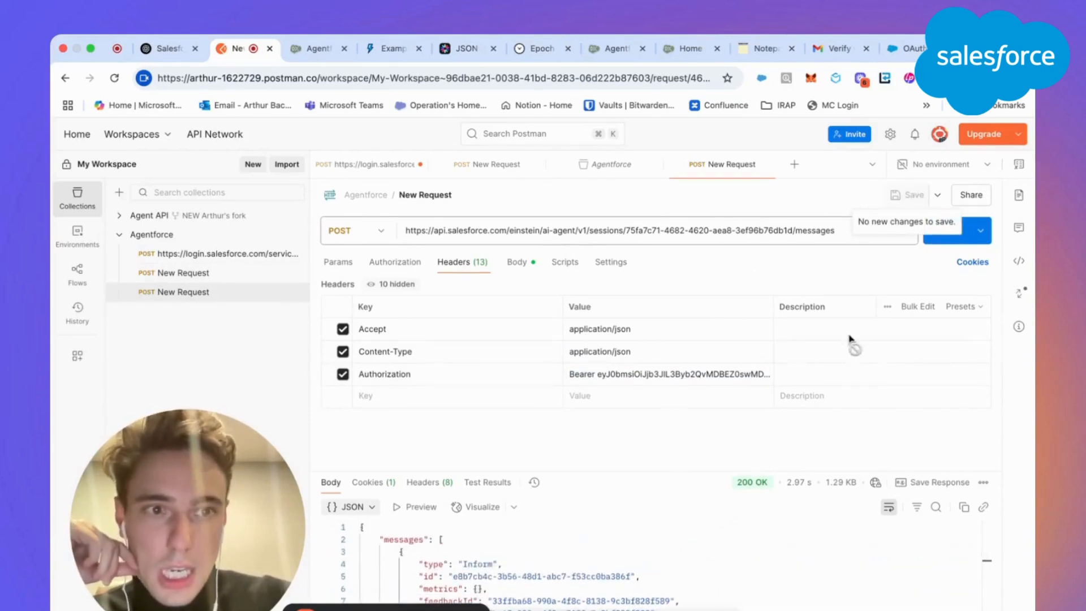
click(515, 263)
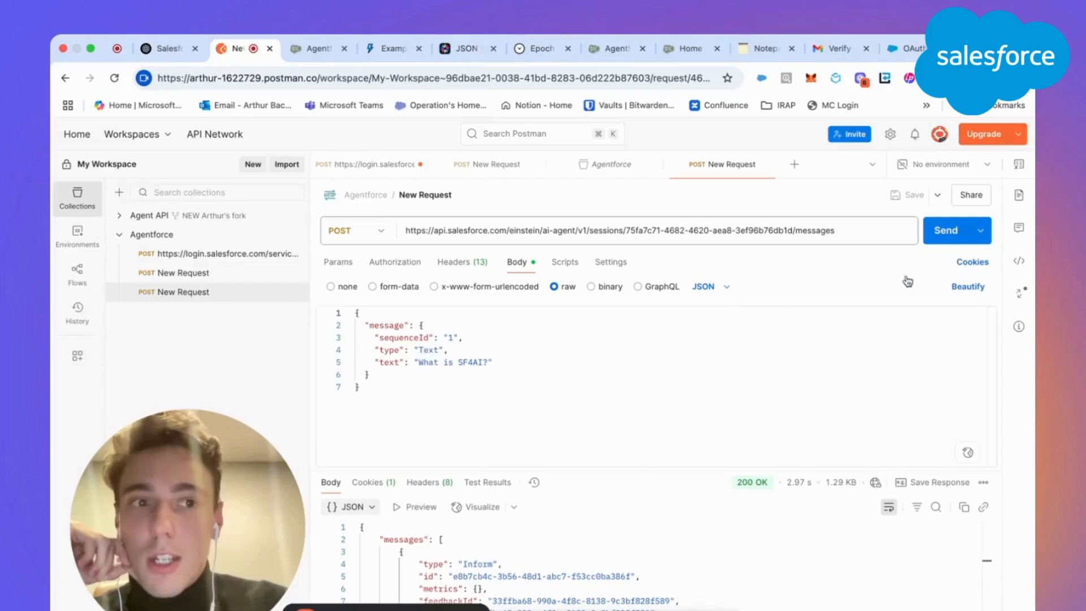
click(946, 241)
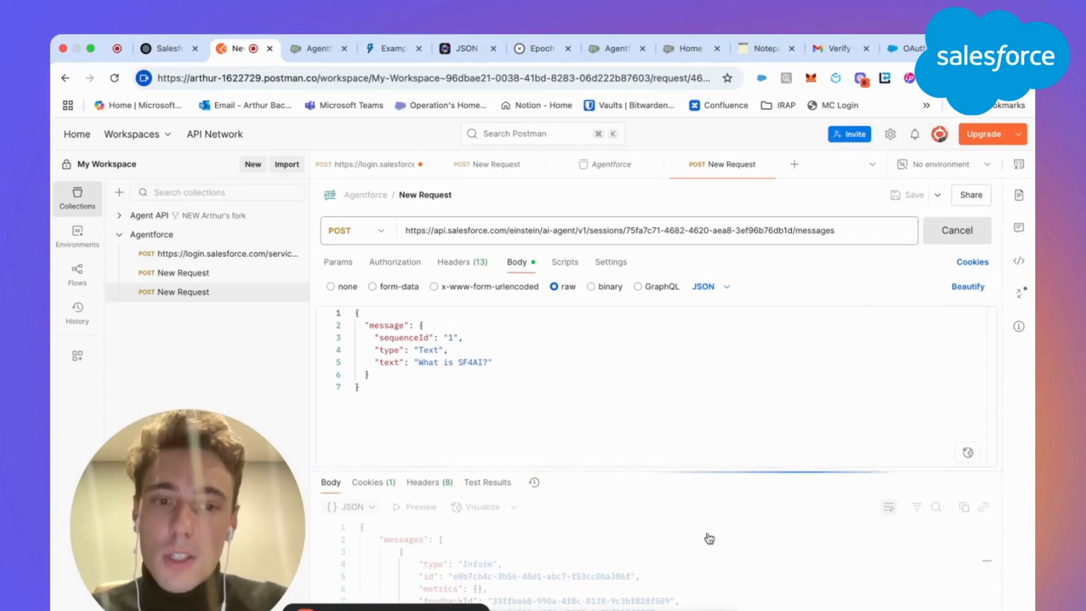
drag(232, 527, 244, 325)
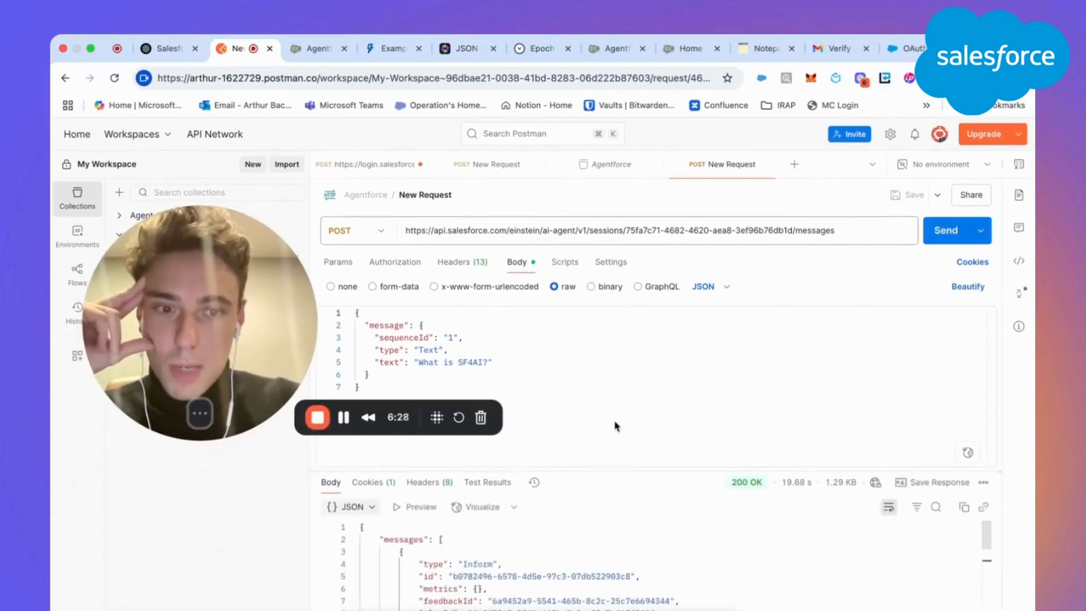
scroll(699, 571, down, 2)
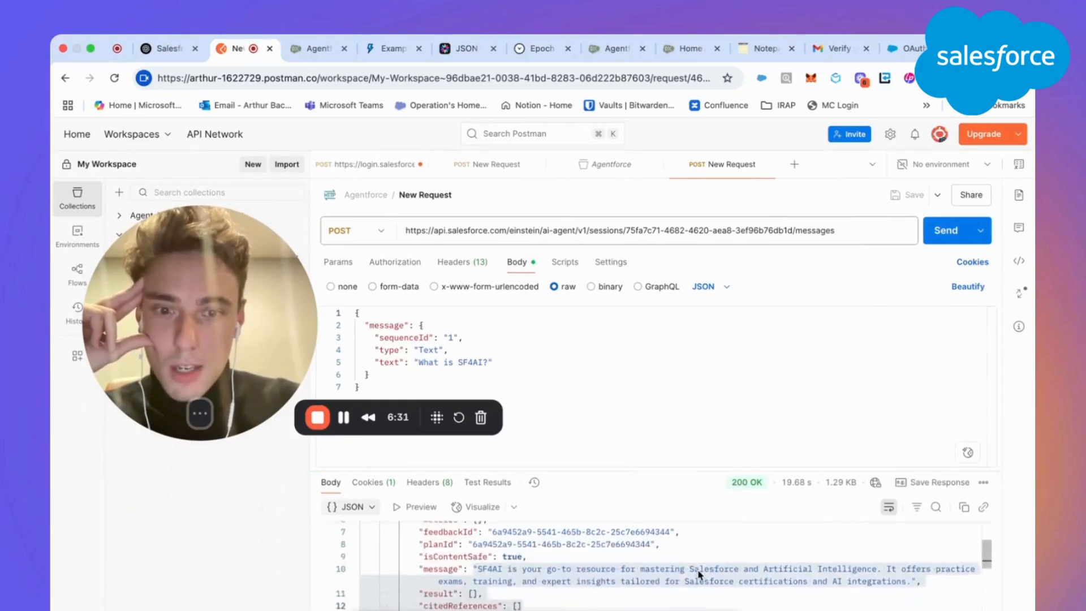
click(491, 543)
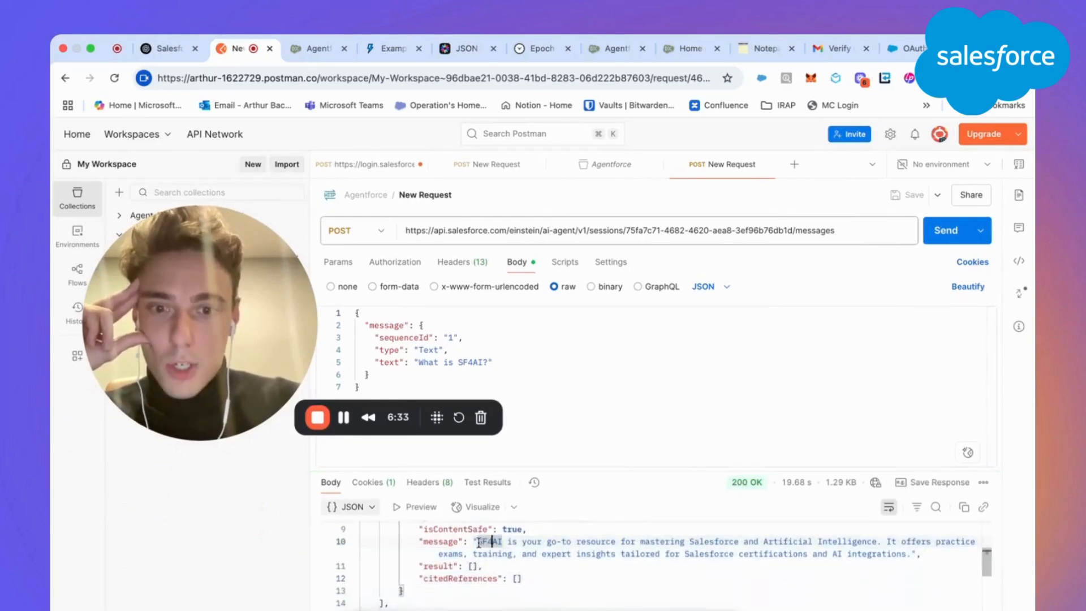
drag(524, 546, 526, 563)
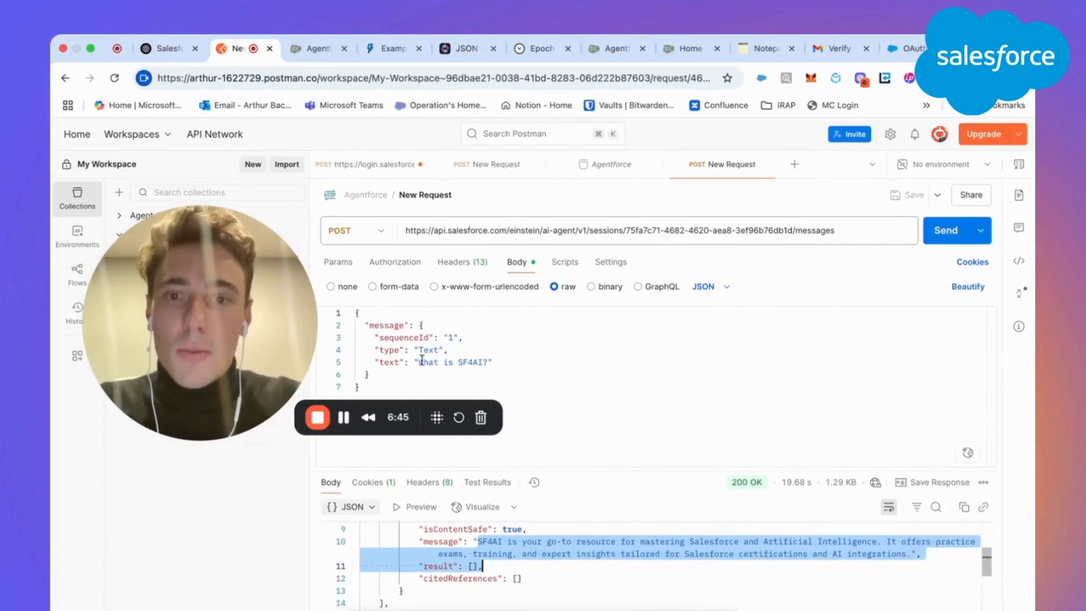
Replace the message text with "Who the best audience for using SF4AI?", send the request, and highlight the agent's reply.
drag(420, 360, 453, 358)
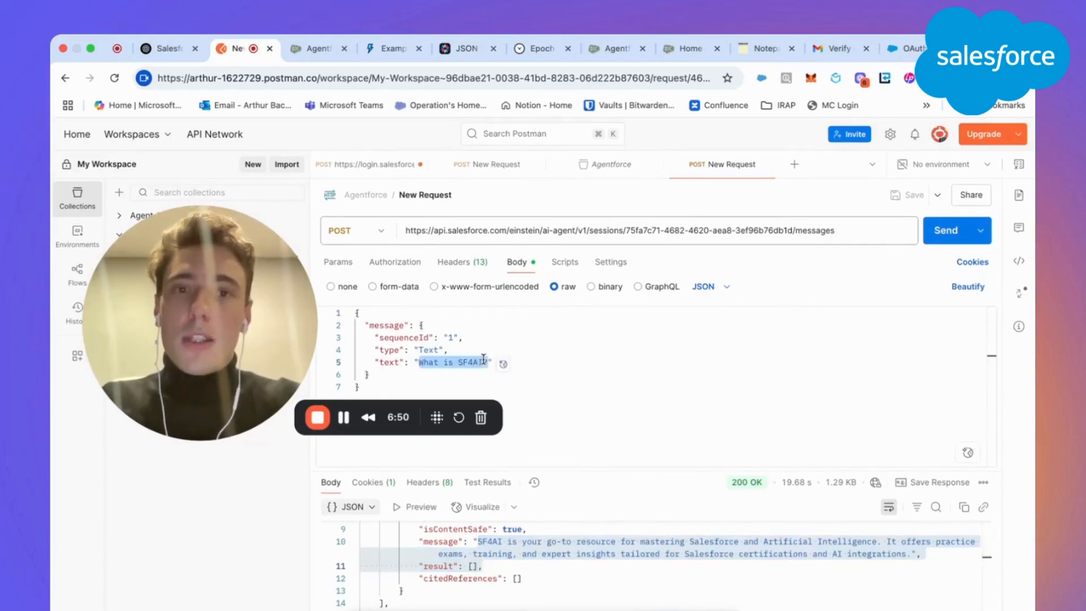
text(Who )
text(is SF)
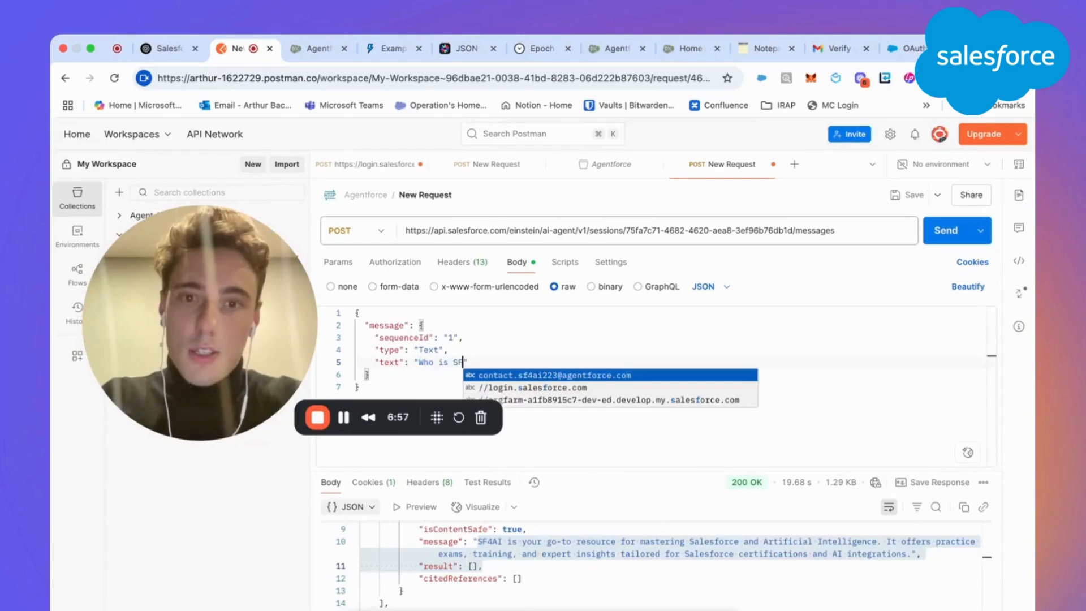
text(4AI )
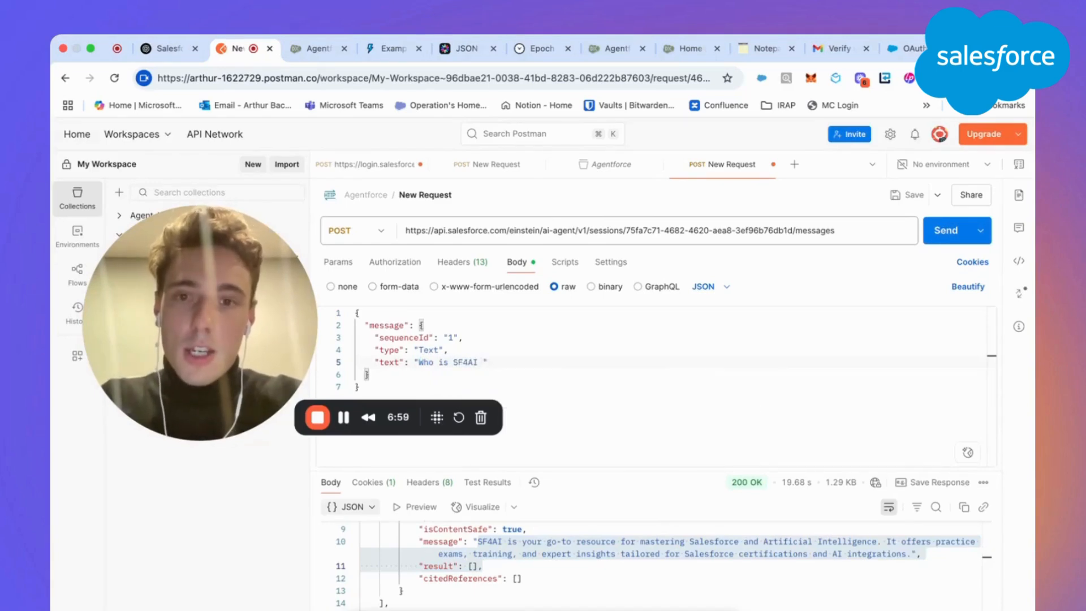
text(the best audienc)
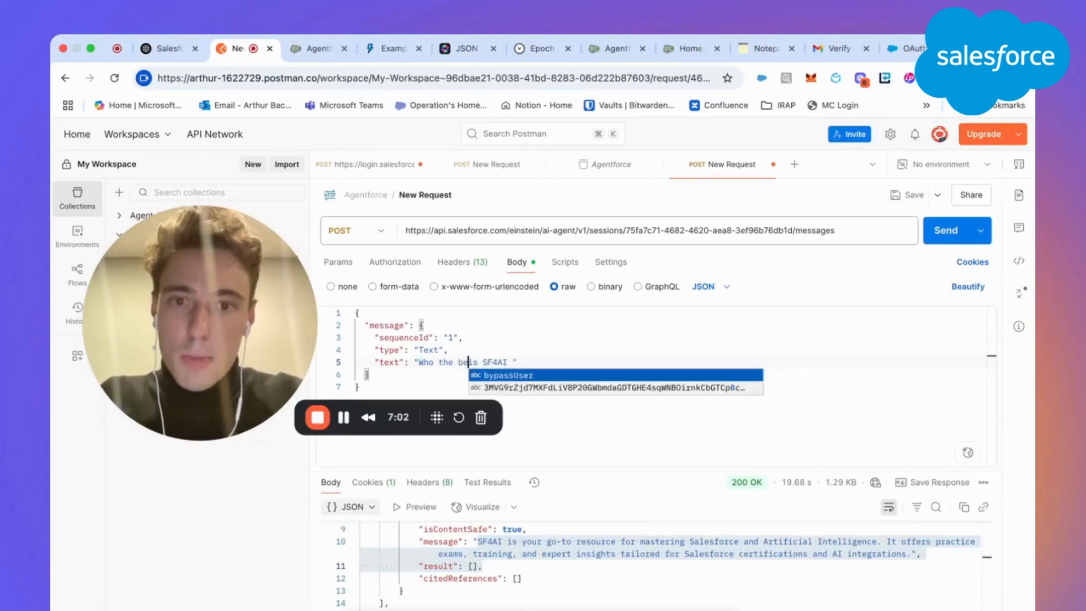
text(e for)
key(Delete)
key(Delete)
text(using)
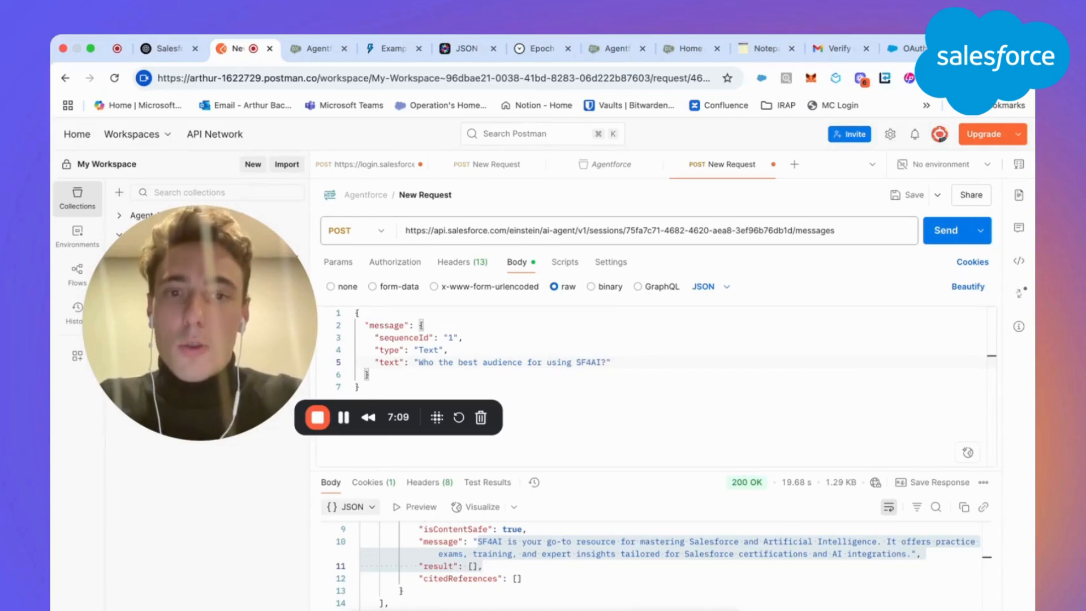
click(940, 232)
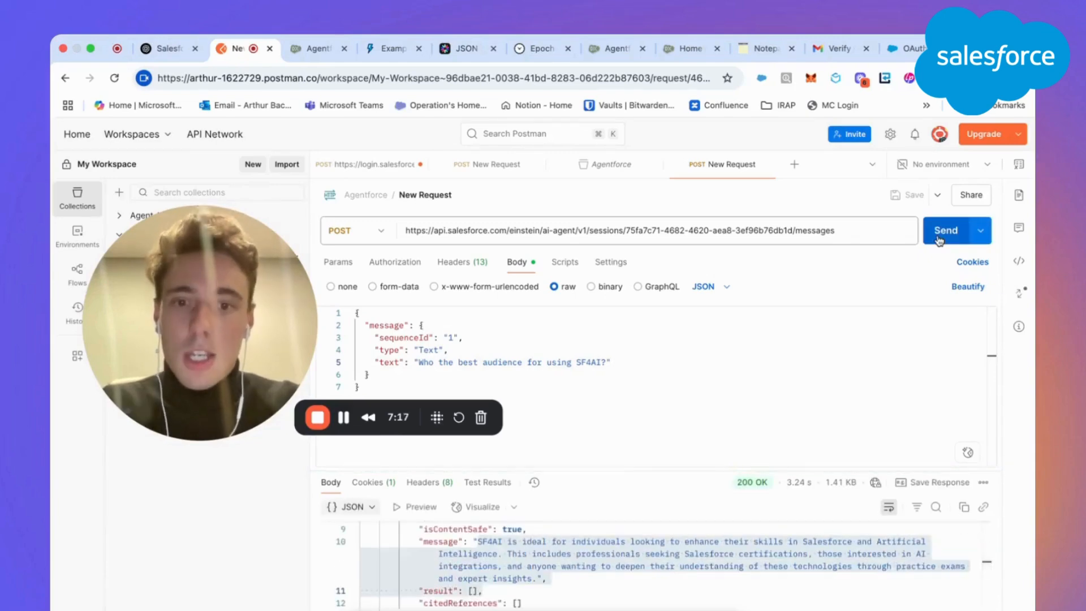
drag(478, 544, 542, 577)
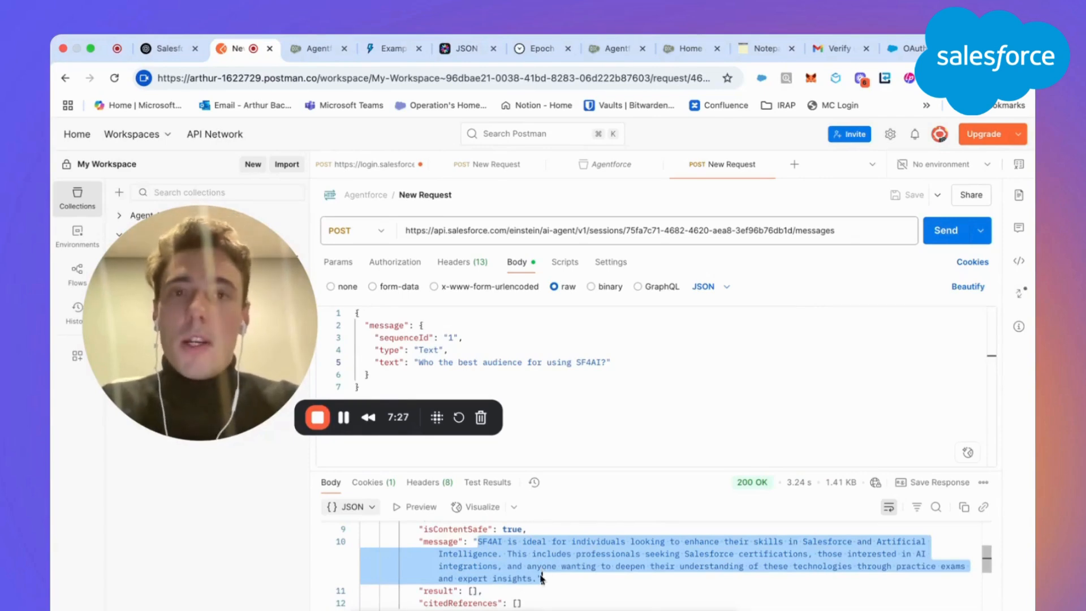
Copy the question from the request body and submit it in the Conversation Preview of Agentforce Builder.
drag(417, 365, 611, 362)
key(super+c)
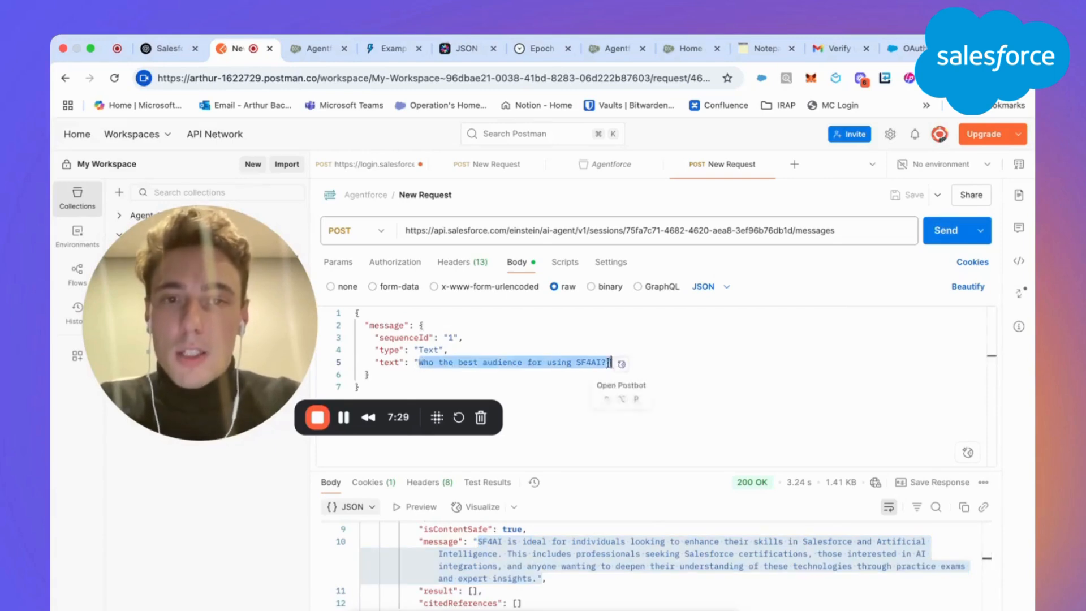
click(334, 54)
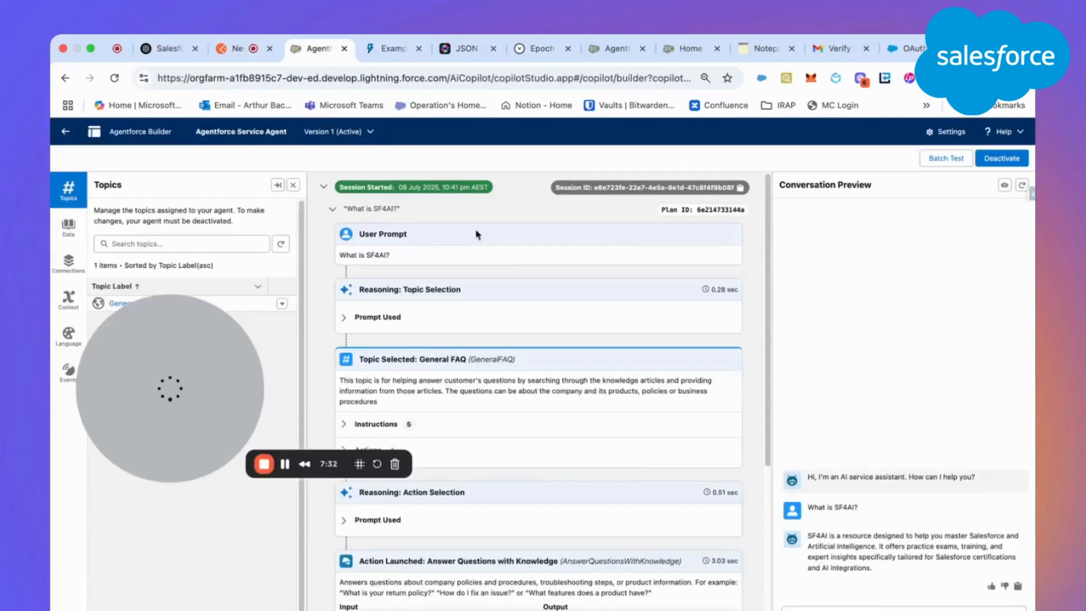
key(super+v)
key(Return)
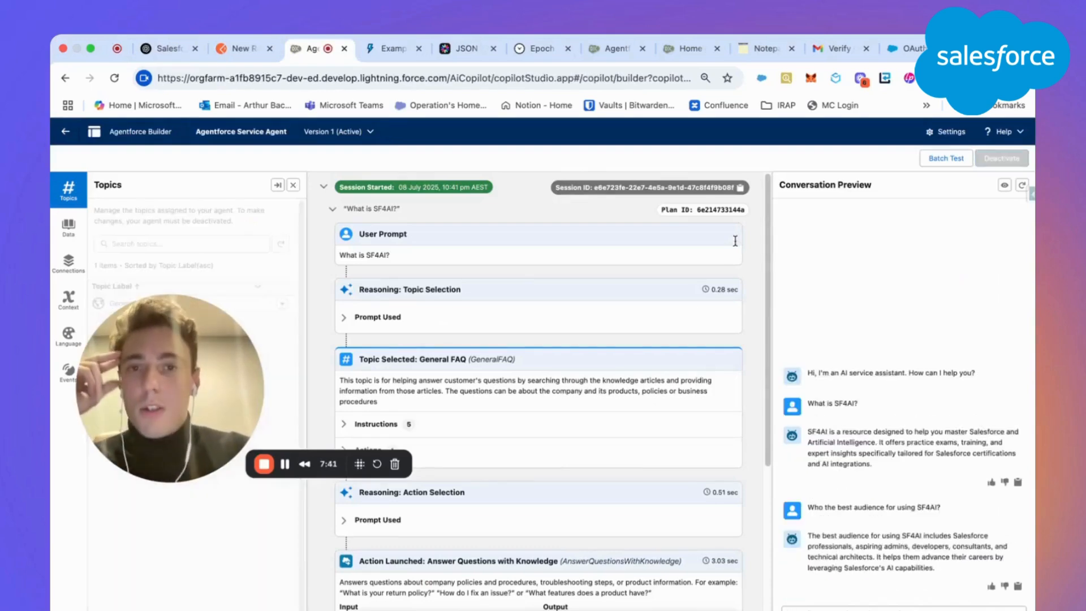
Switch to Salesforce Setup, search for "External", and open the External Client App Manager.
click(238, 49)
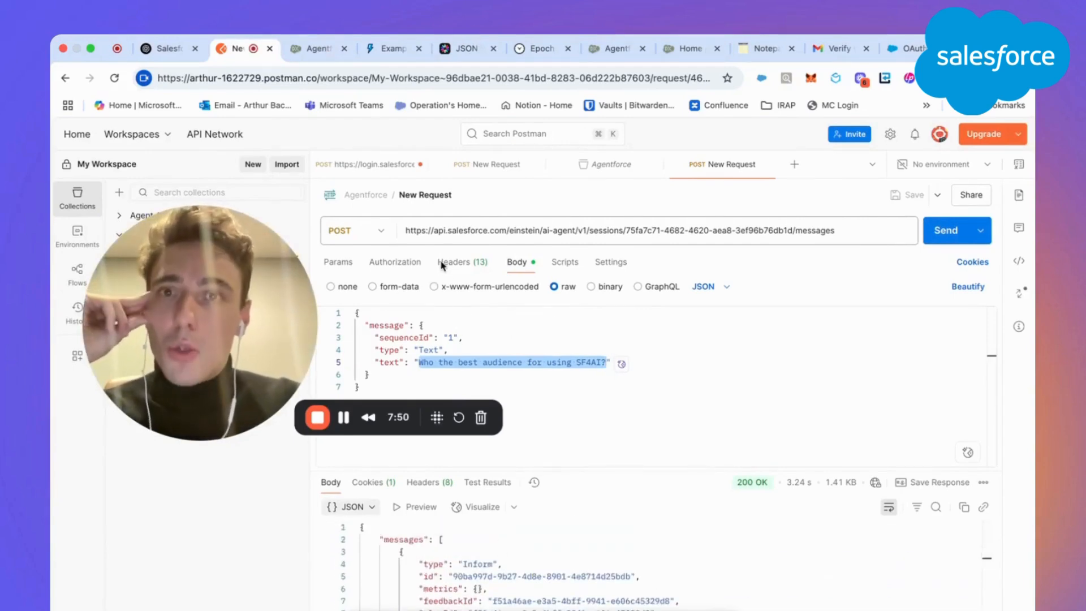
click(314, 50)
click(378, 54)
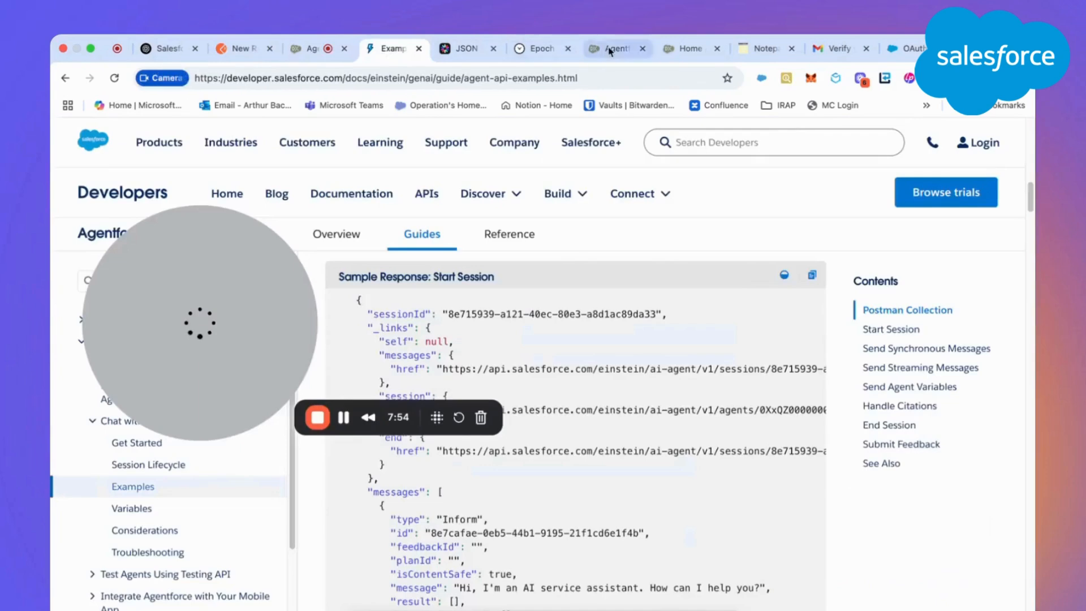
drag(602, 51, 401, 51)
double_click(126, 191)
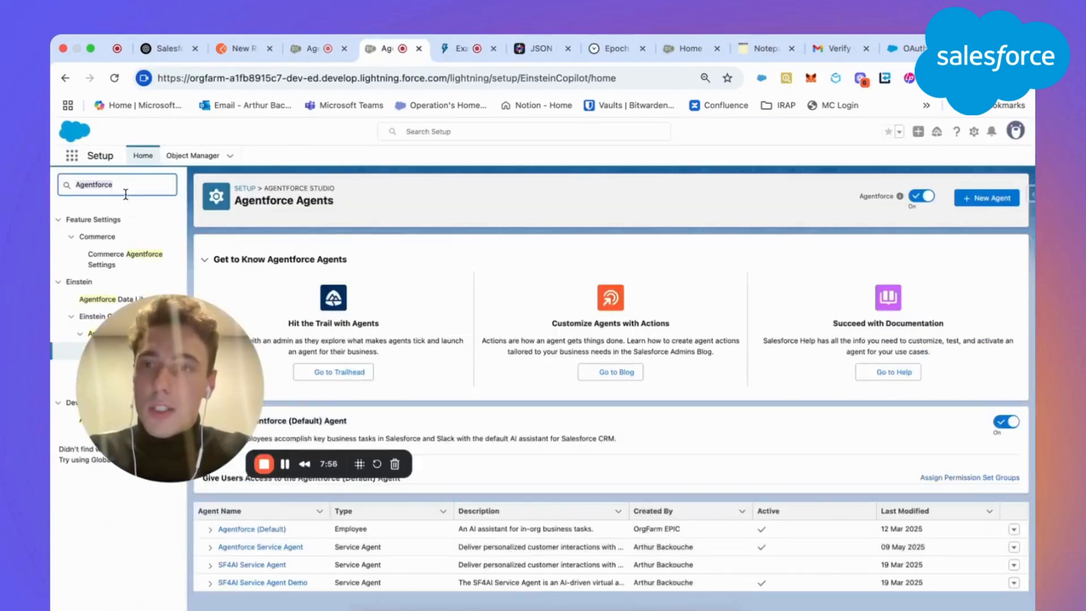
text(External)
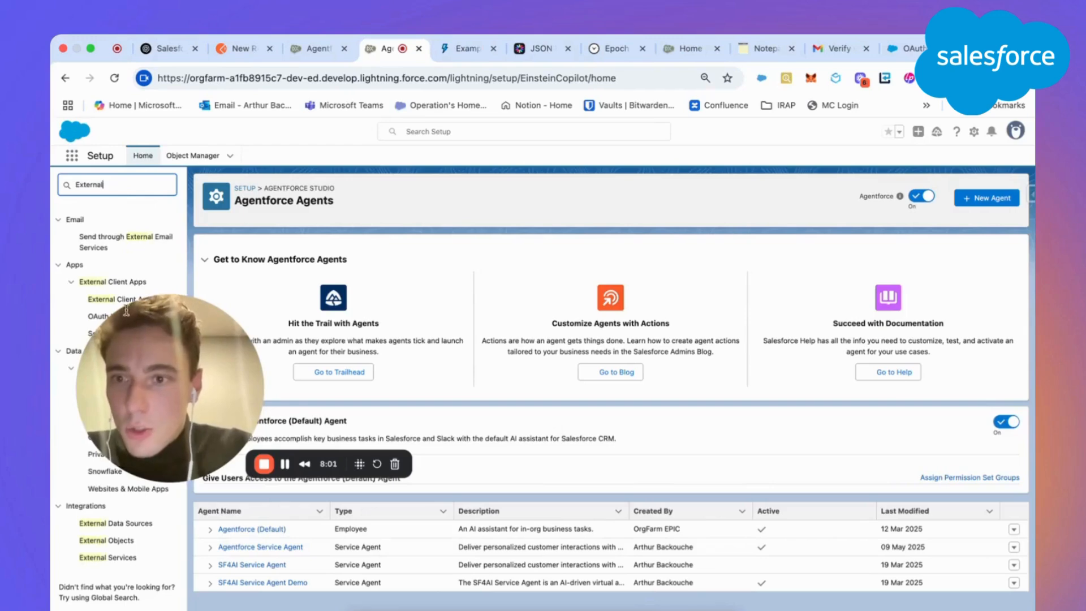
drag(169, 391, 417, 513)
click(145, 309)
Look through the creation form for a new external client app, and view the External Client App Settings page.
click(971, 191)
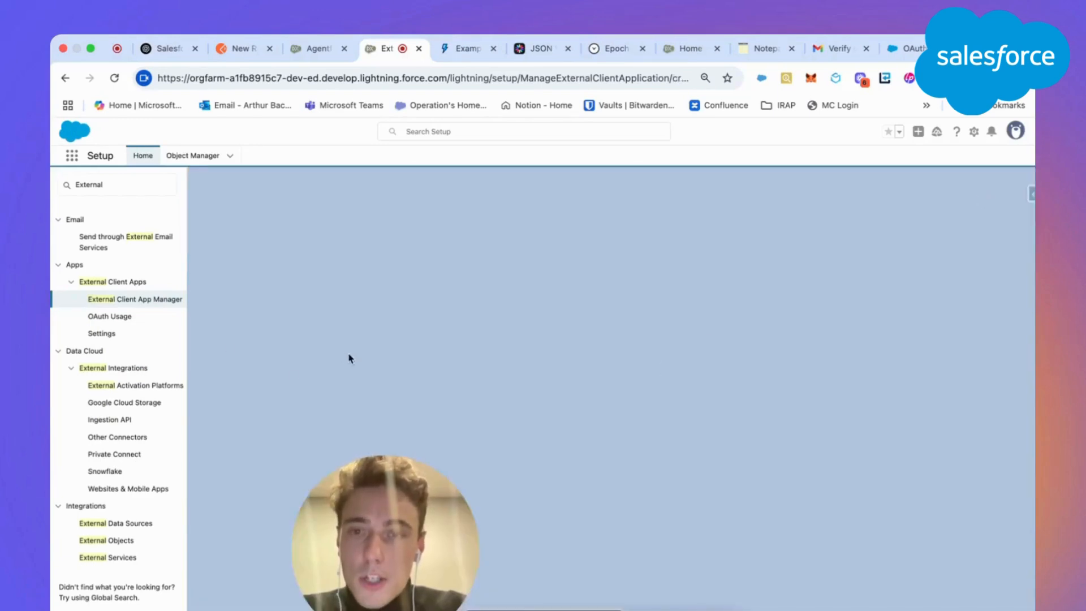
scroll(501, 431, down, 3)
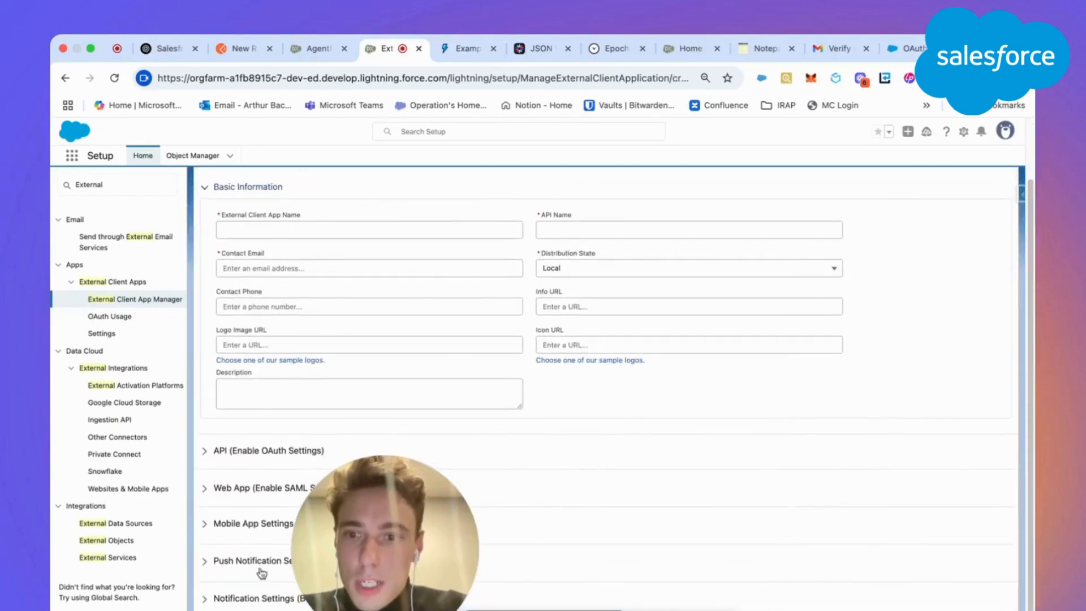
scroll(261, 574, down, 1)
scroll(261, 572, up, 3)
click(102, 335)
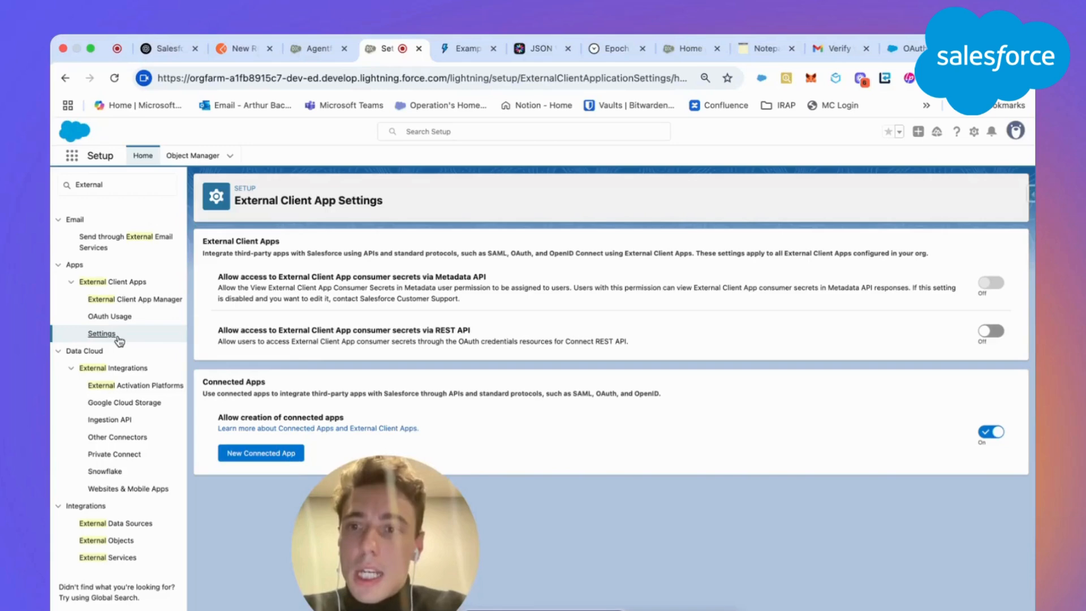
drag(341, 419, 334, 368)
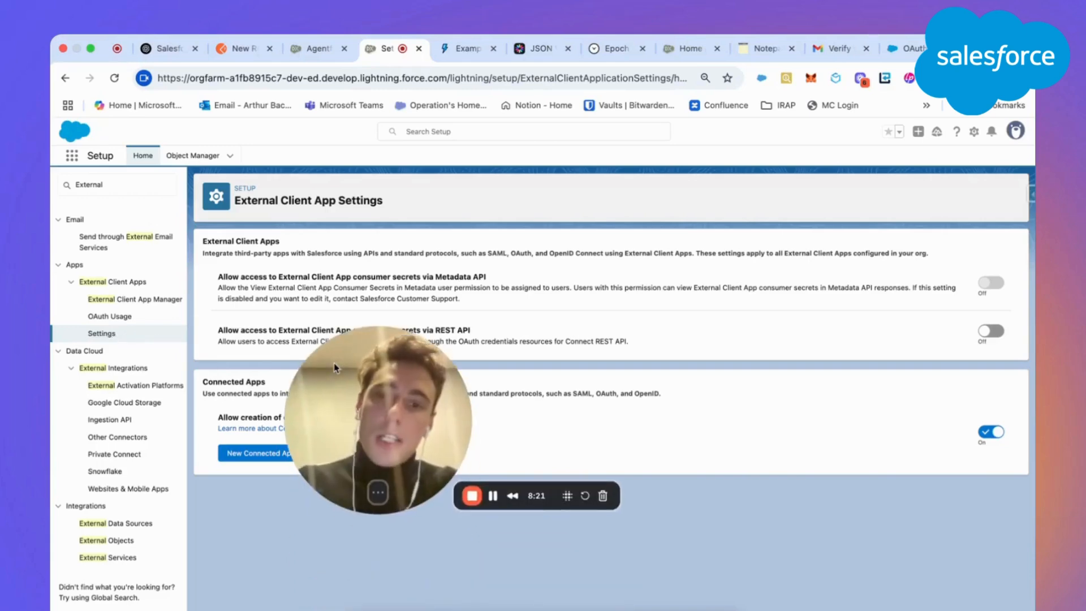